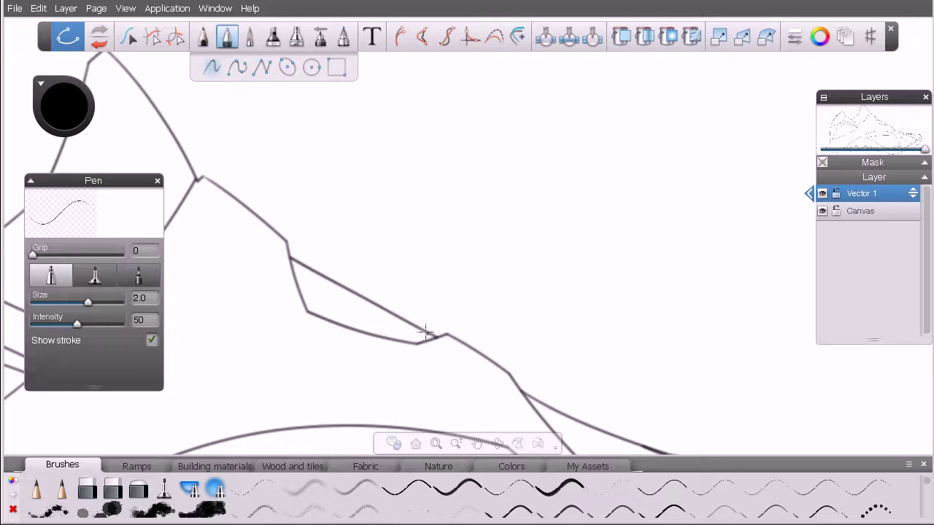
# Draw three crossing pen curves that enclose a triangular area in the empty space above the shoe's toe
pyautogui.press('space')
pyautogui.moveTo(634, 179); pyautogui.dragTo(532, 286)
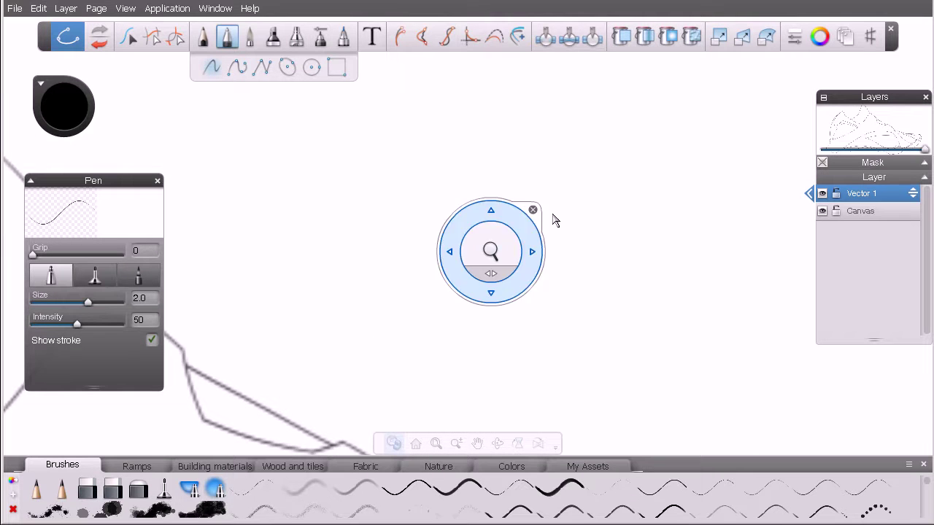
pyautogui.moveTo(614, 215); pyautogui.dragTo(581, 244)
pyautogui.moveTo(376, 243); pyautogui.dragTo(632, 131)
pyautogui.moveTo(500, 309)
pyautogui.mouseDown()
pyautogui.moveTo(535, 197)
pyautogui.moveTo(584, 111)
pyautogui.mouseUp()
pyautogui.moveTo(355, 191)
pyautogui.mouseDown()
pyautogui.moveTo(459, 242)
pyautogui.moveTo(578, 318)
pyautogui.mouseUp()
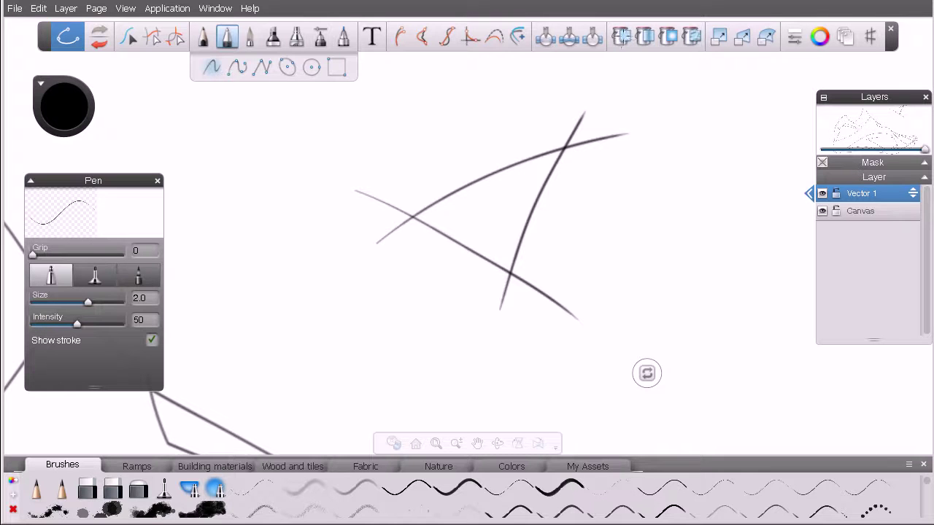
# Fill the enclosed triangular area with a solid orange fill and recolour that fill bright blue
pyautogui.click(621, 36)
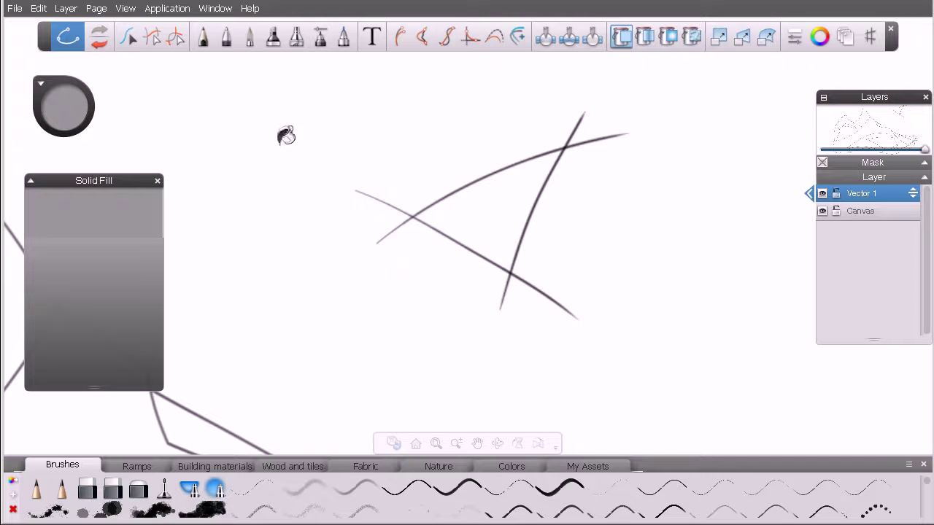
pyautogui.moveTo(66, 107); pyautogui.dragTo(88, 87)
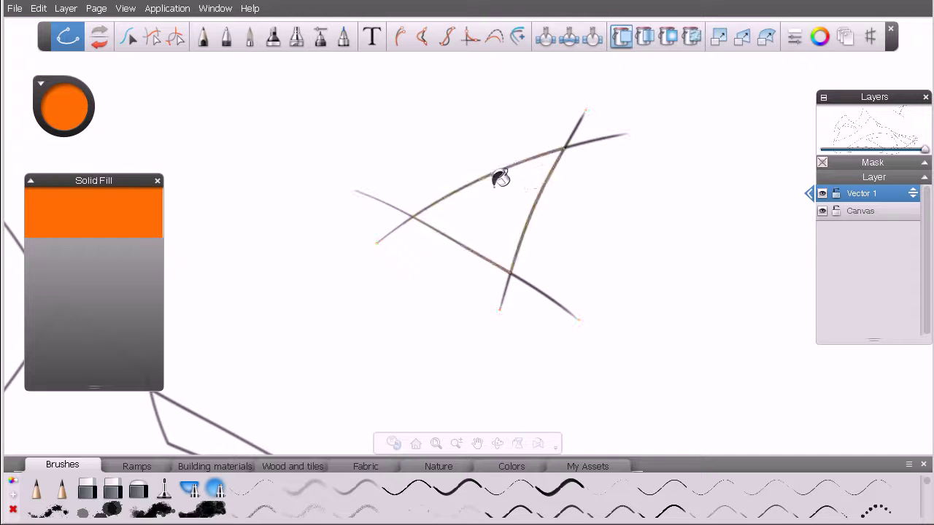
pyautogui.press('space')
pyautogui.moveTo(495, 171); pyautogui.dragTo(534, 177)
pyautogui.moveTo(570, 204); pyautogui.dragTo(543, 234)
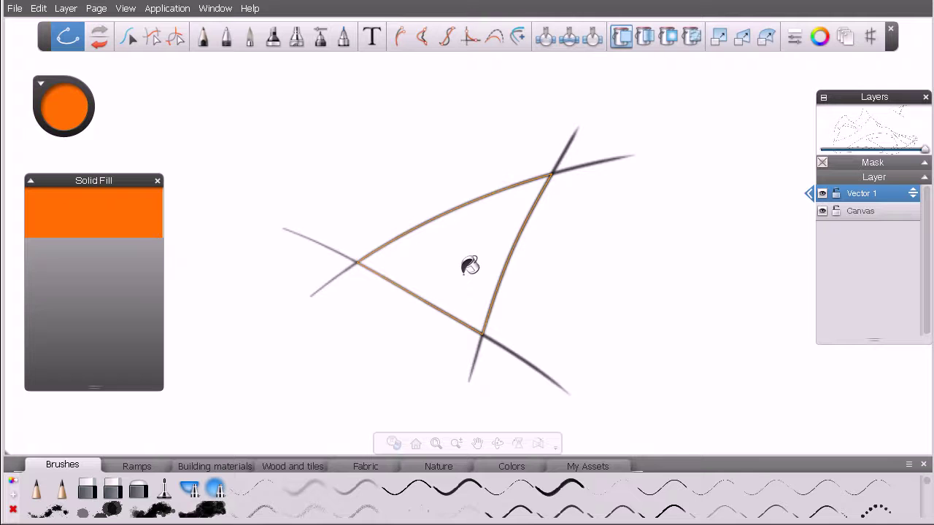
pyautogui.click(468, 239)
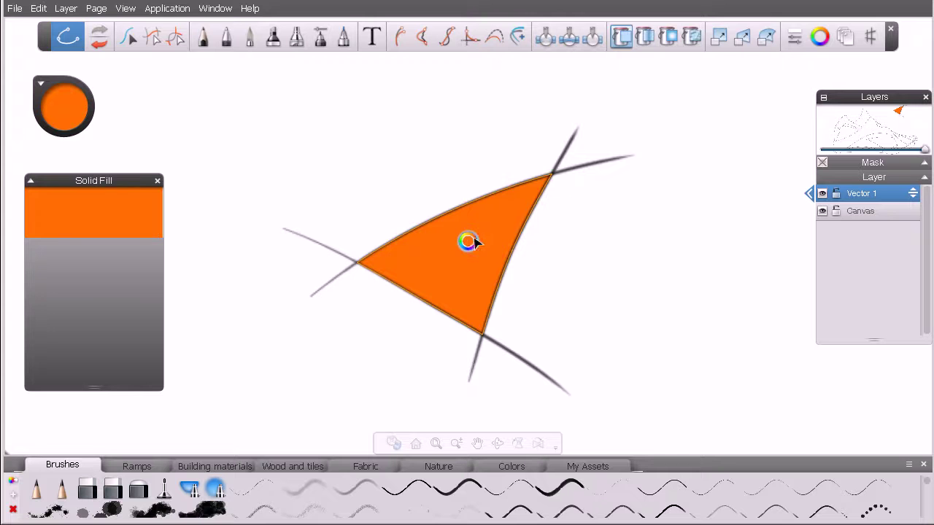
pyautogui.click(75, 97)
pyautogui.moveTo(91, 95)
pyautogui.mouseDown()
pyautogui.moveTo(100, 112)
pyautogui.moveTo(49, 136)
pyautogui.mouseUp()
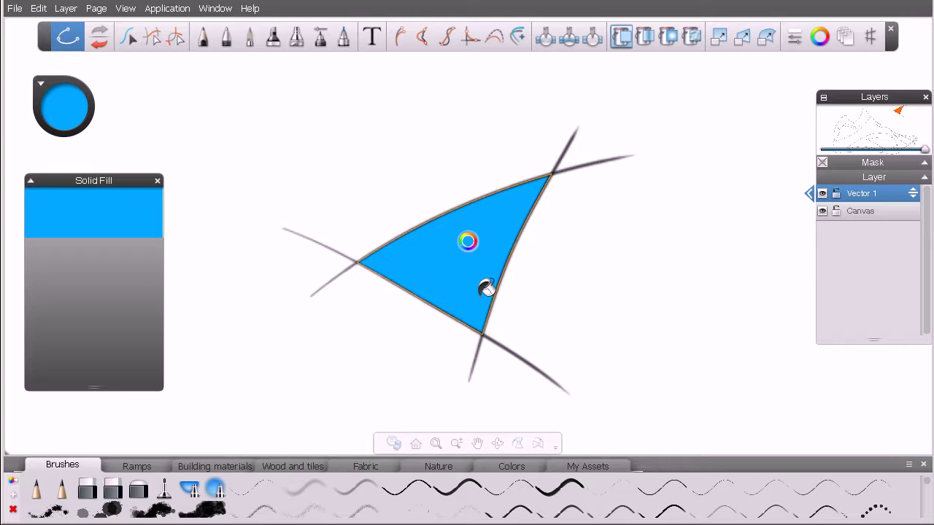
# Select the steep curve of the filled triangle and move its upper endpoint far to the right, opening the enclosed area
pyautogui.click(128, 36)
pyautogui.click(502, 276)
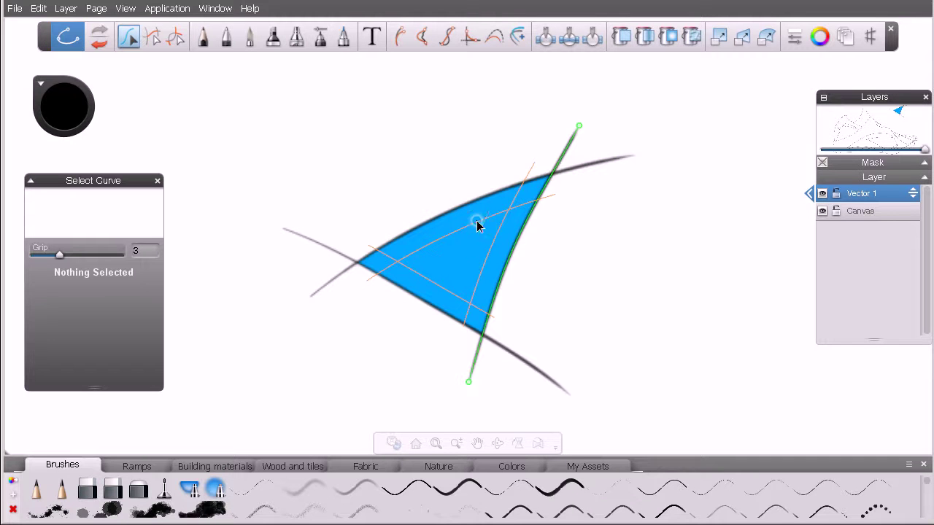
pyautogui.click(578, 129)
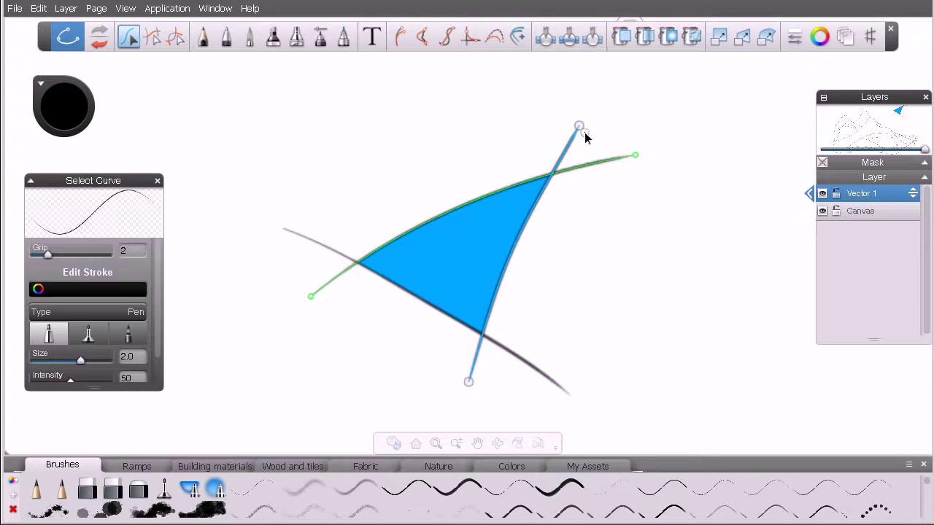
pyautogui.moveTo(581, 125); pyautogui.dragTo(730, 252)
pyautogui.click(632, 247)
# Move the right endpoint of the upper arc down onto the moved curve to close the fill area again
pyautogui.press('space')
pyautogui.moveTo(561, 275); pyautogui.dragTo(529, 275)
pyautogui.moveTo(562, 304); pyautogui.dragTo(521, 309)
pyautogui.press('space')
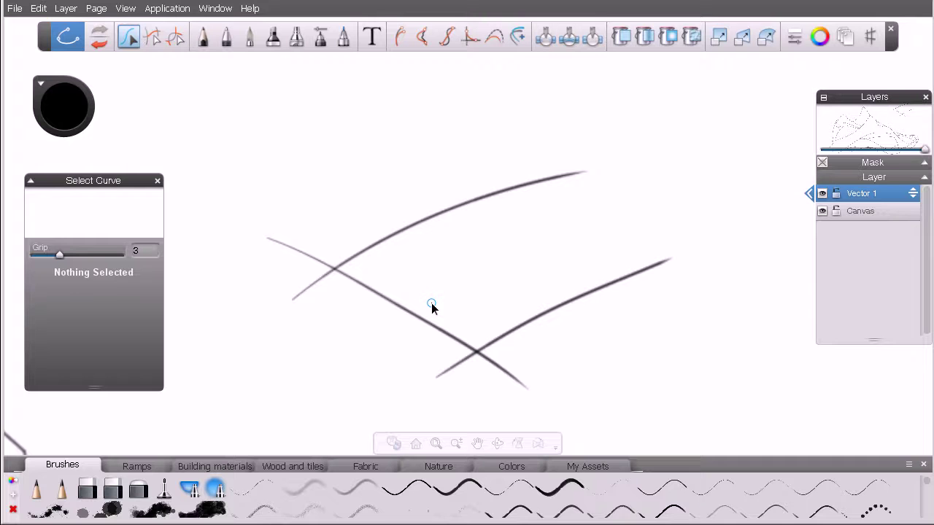
pyautogui.moveTo(609, 156)
pyautogui.mouseDown()
pyautogui.moveTo(574, 192)
pyautogui.moveTo(608, 202)
pyautogui.moveTo(648, 270)
pyautogui.mouseUp()
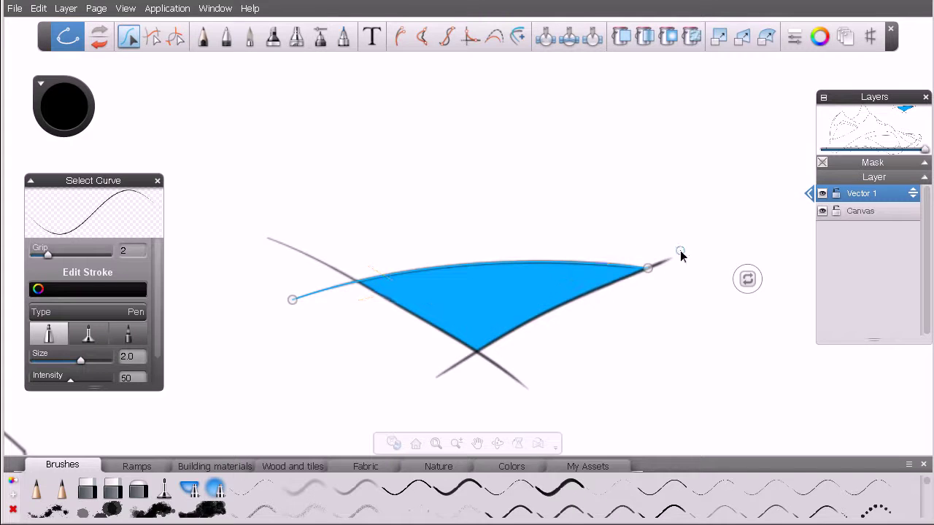
# Delete the upper arc and draw a new, nearly straight pen stroke across the two remaining curves
pyautogui.moveTo(648, 270); pyautogui.dragTo(392, 250)
pyautogui.click(529, 189)
pyautogui.click(487, 234)
pyautogui.press('Delete')
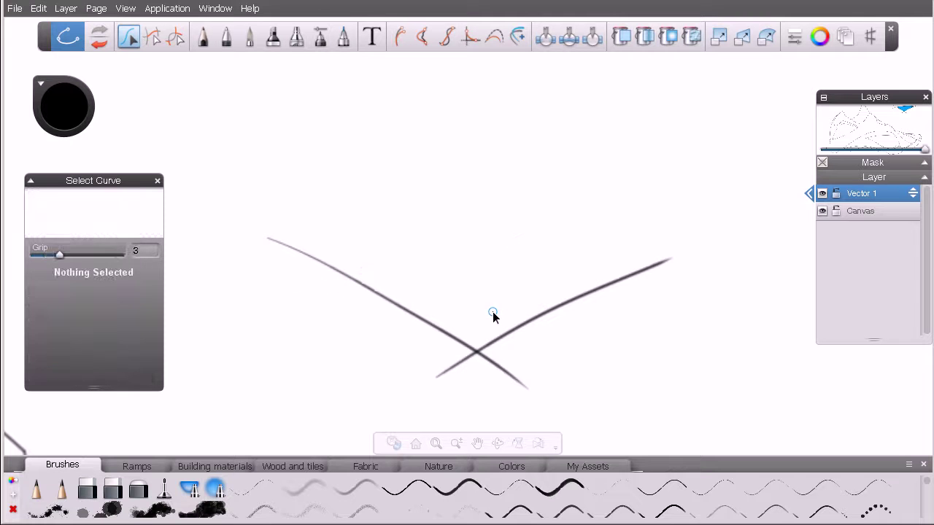
pyautogui.click(228, 44)
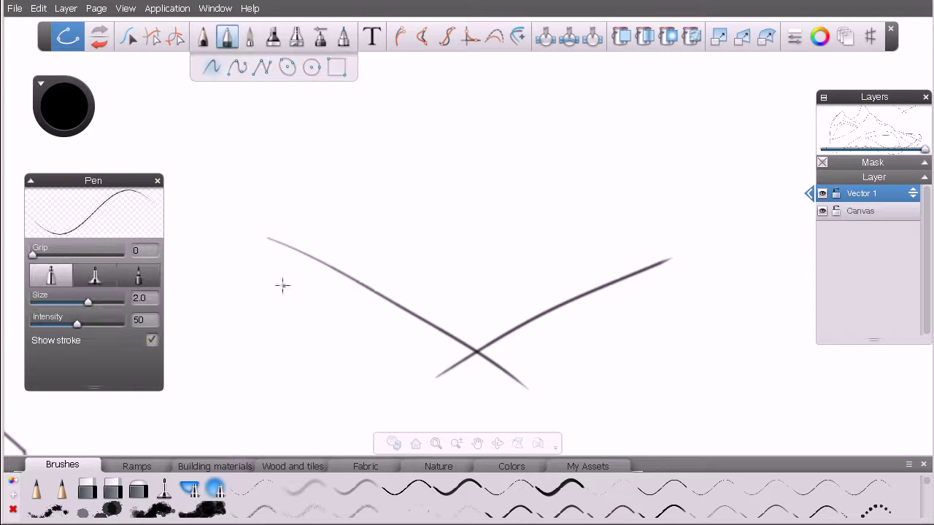
pyautogui.moveTo(276, 279); pyautogui.dragTo(697, 295)
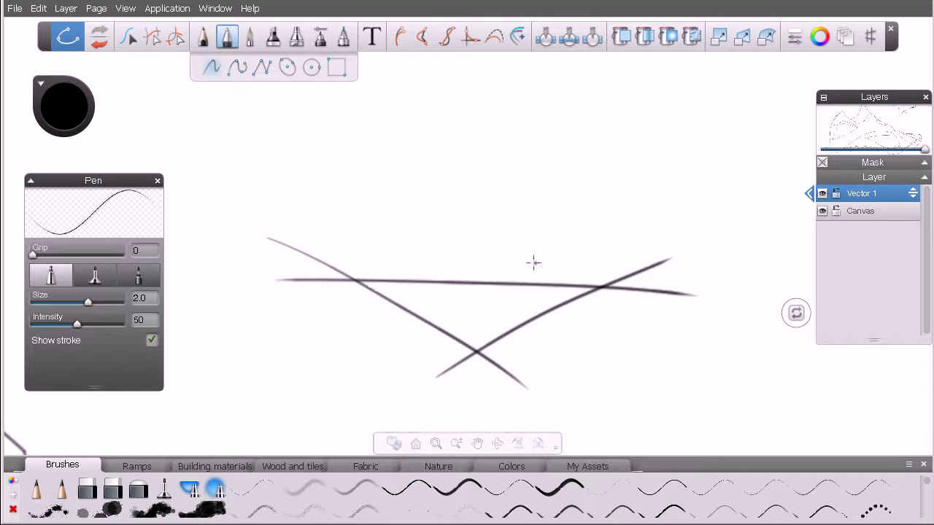
# Select the three crossing sample strokes beside the shoe and delete them
pyautogui.press('space')
pyautogui.moveTo(509, 256); pyautogui.dragTo(413, 282)
pyautogui.press('space')
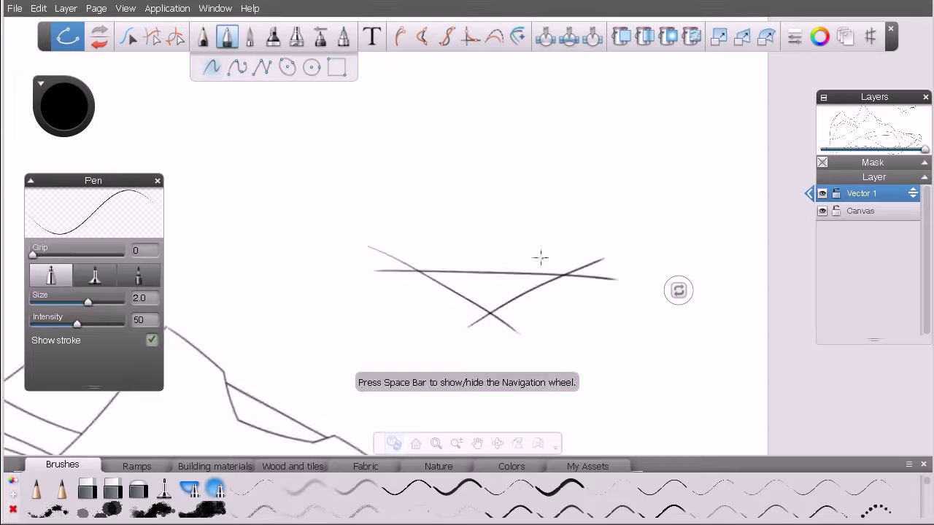
pyautogui.press('s')
pyautogui.moveTo(663, 185)
pyautogui.mouseDown()
pyautogui.moveTo(603, 235)
pyautogui.moveTo(360, 328)
pyautogui.moveTo(459, 292)
pyautogui.moveTo(629, 197)
pyautogui.mouseUp()
pyautogui.press('Delete')
# Bring the shoe drawing into view and set the stroke colour to dark grey
pyautogui.press('space')
pyautogui.moveTo(393, 322); pyautogui.dragTo(439, 254)
pyautogui.moveTo(478, 231); pyautogui.dragTo(442, 235)
pyautogui.press('space')
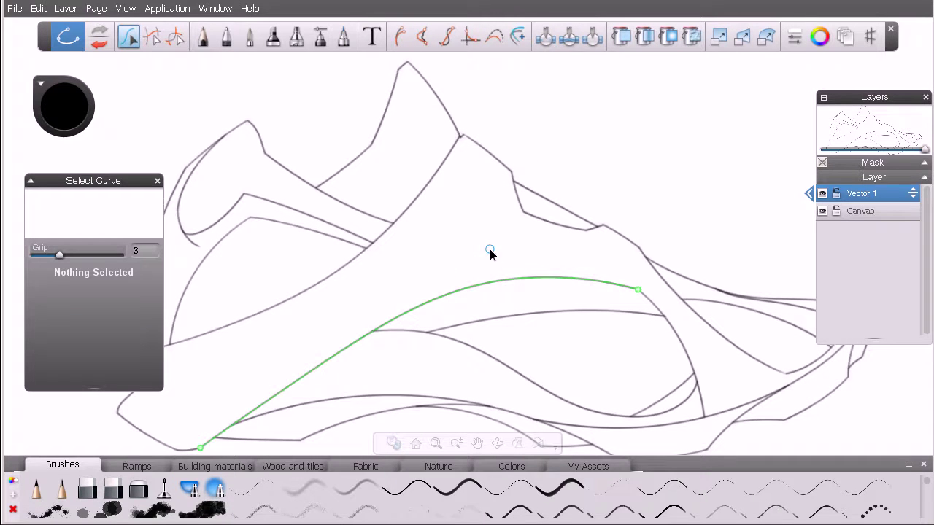
pyautogui.click(60, 102)
pyautogui.click(62, 108)
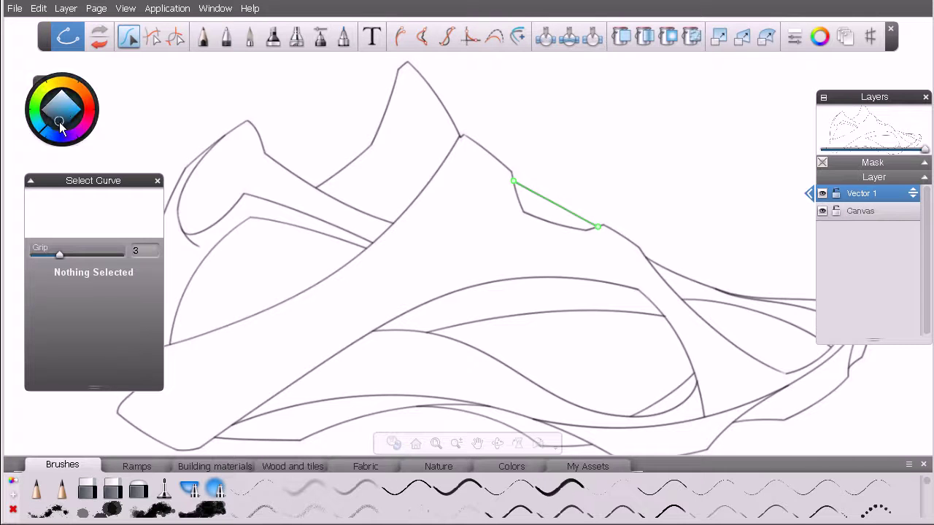
pyautogui.click(55, 119)
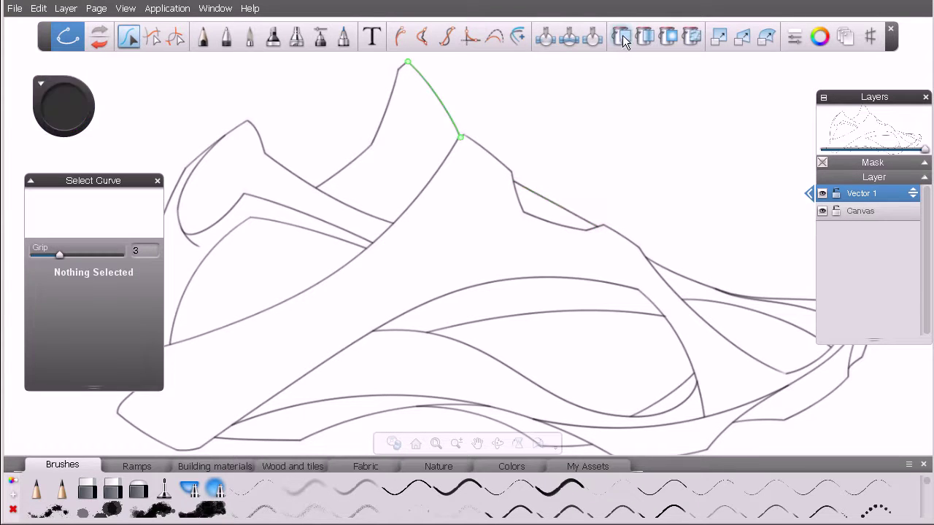
# Set the solid fill colour to dark grey and fill the tall tongue area at the top of the shoe
pyautogui.click(621, 35)
pyautogui.click(71, 111)
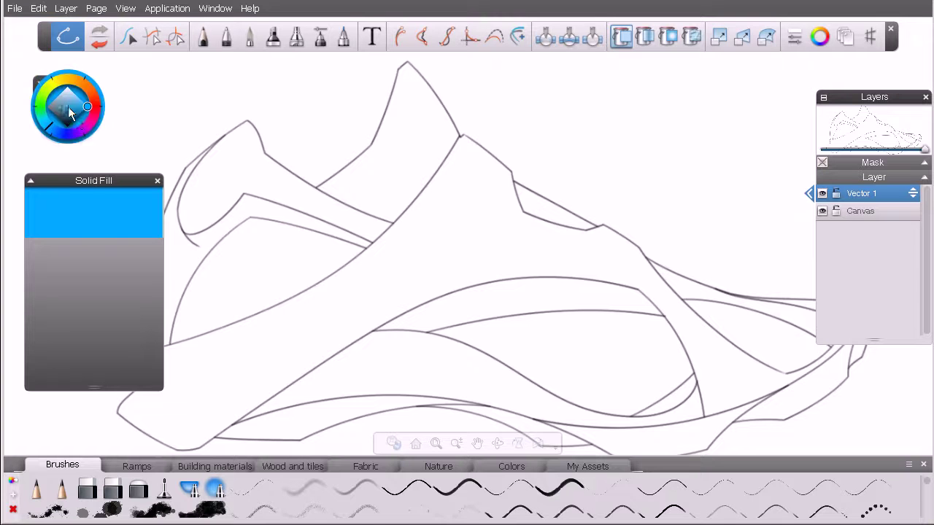
pyautogui.moveTo(77, 111); pyautogui.dragTo(58, 121)
pyautogui.click(406, 173)
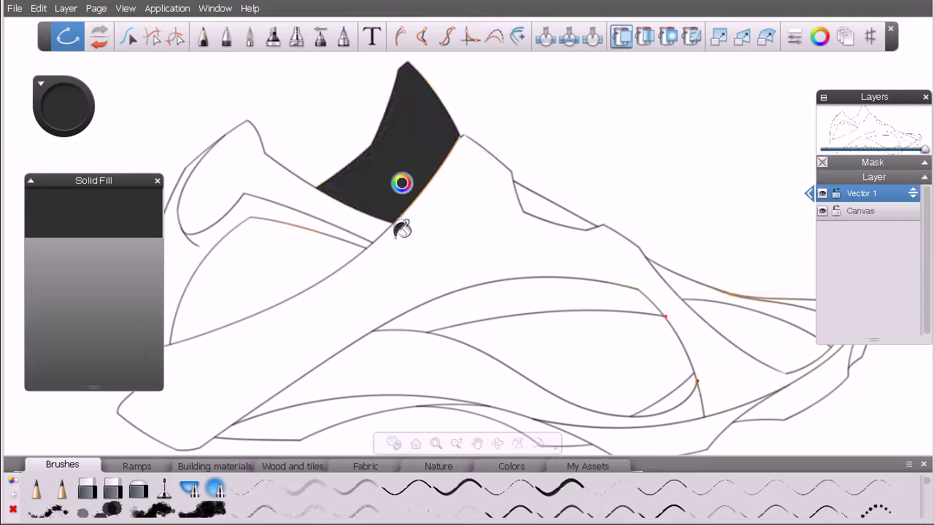
# Fill the heel side panel, heel collar, small instep panel, toe panel and large midfoot panel with solid dark grey
pyautogui.click(307, 261)
pyautogui.click(300, 194)
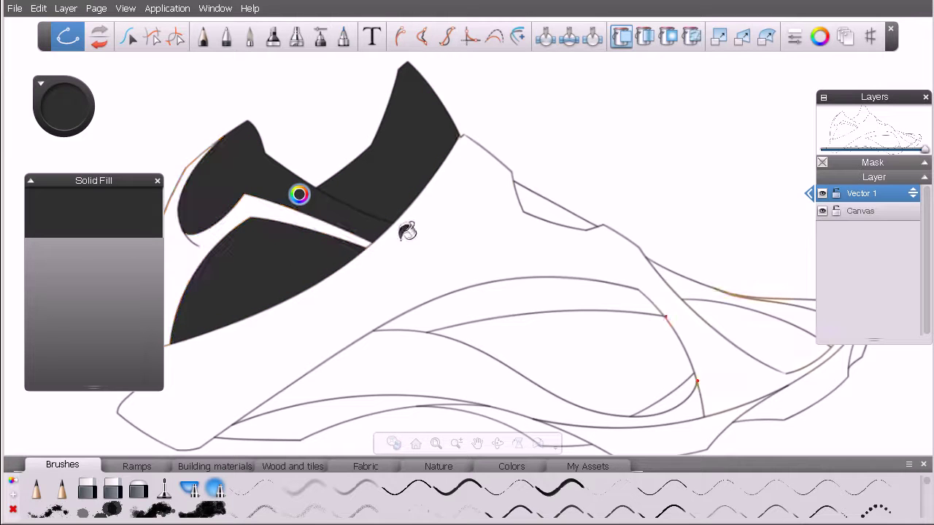
pyautogui.click(549, 212)
pyautogui.click(728, 324)
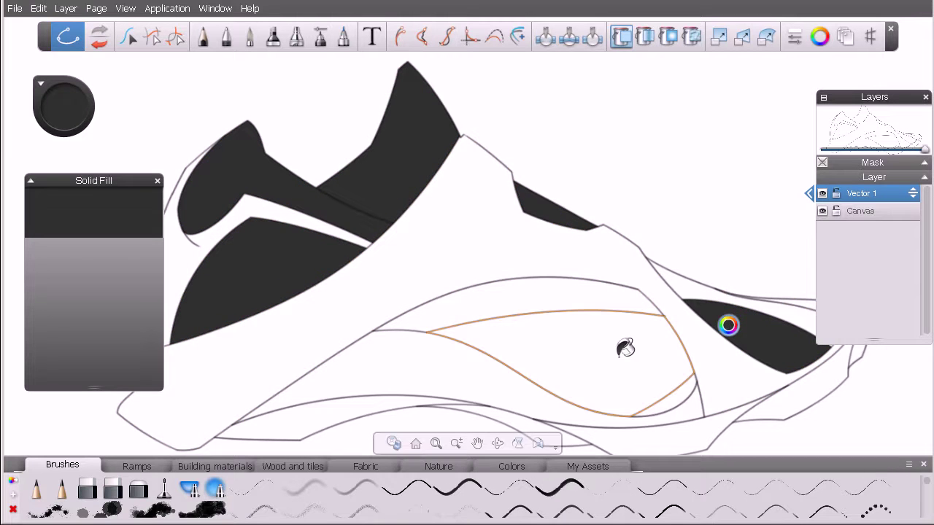
pyautogui.click(615, 356)
pyautogui.press('space')
pyautogui.moveTo(541, 275); pyautogui.dragTo(496, 285)
pyautogui.press('space')
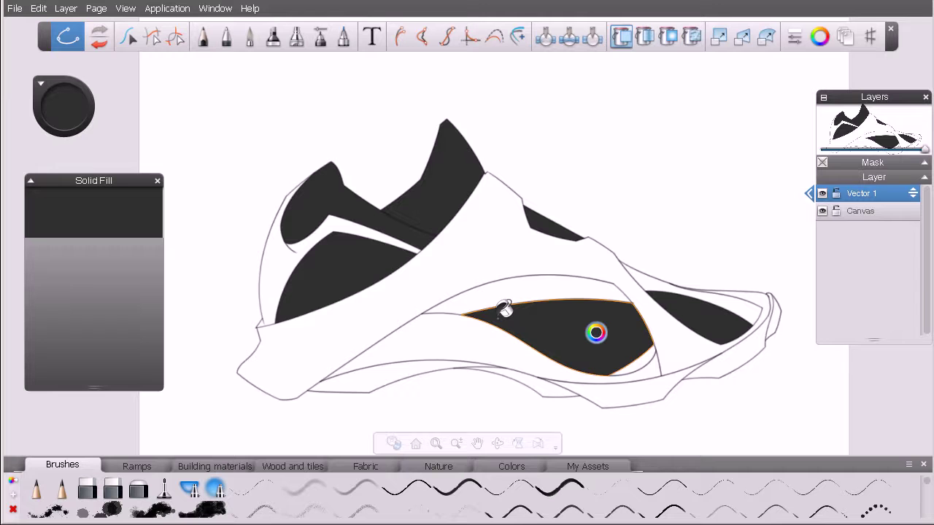
# Remove the dark grey fills from the large midfoot panel and the toe panel
pyautogui.click(129, 40)
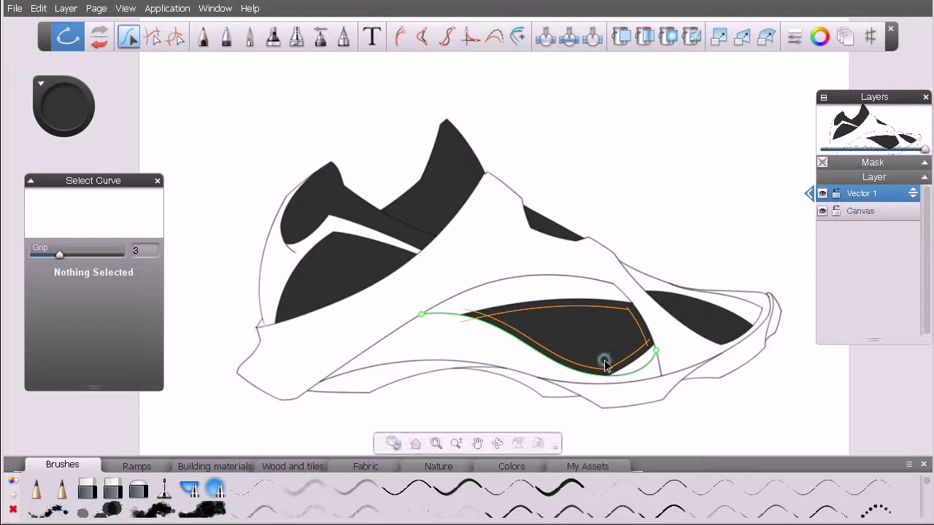
pyautogui.click(593, 336)
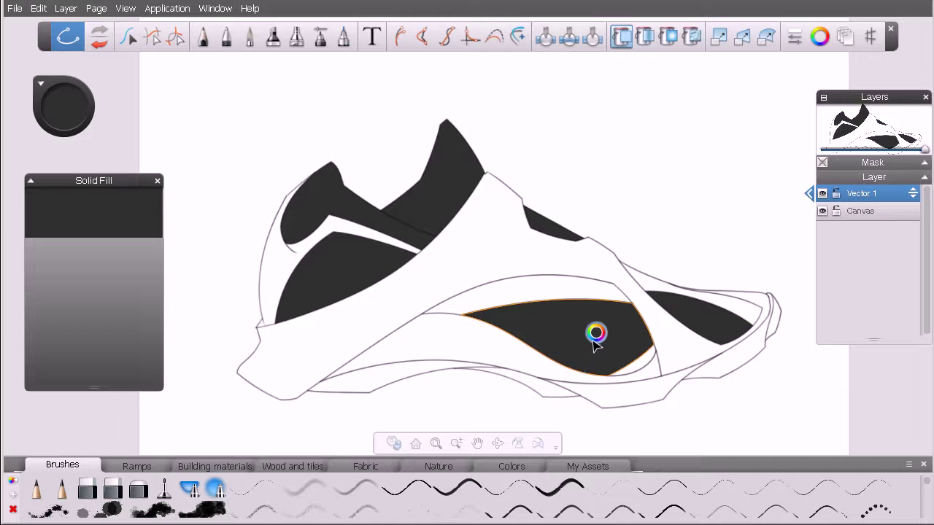
pyautogui.click(596, 337)
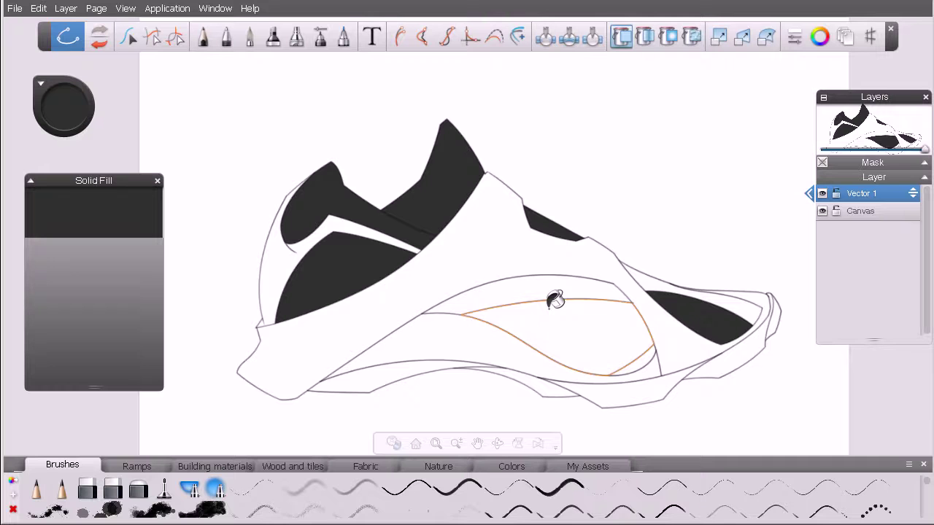
pyautogui.press('Escape')
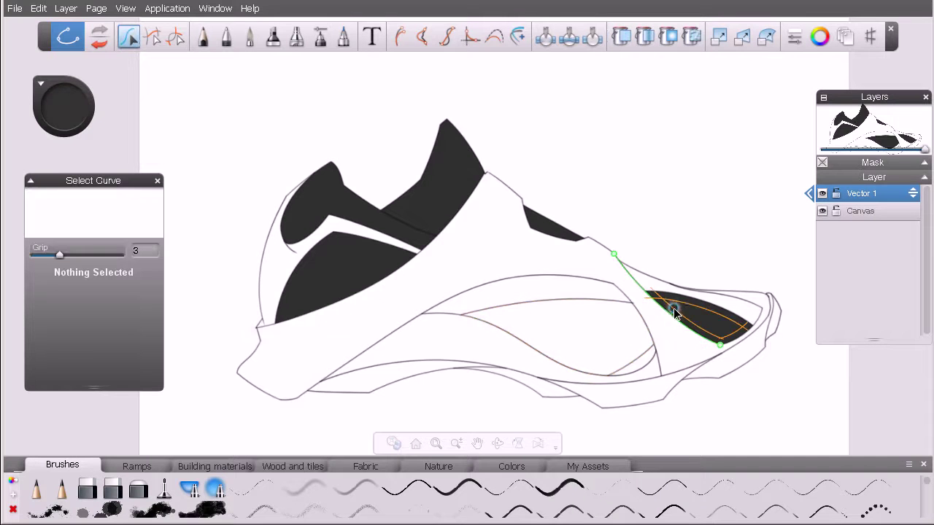
pyautogui.click(710, 324)
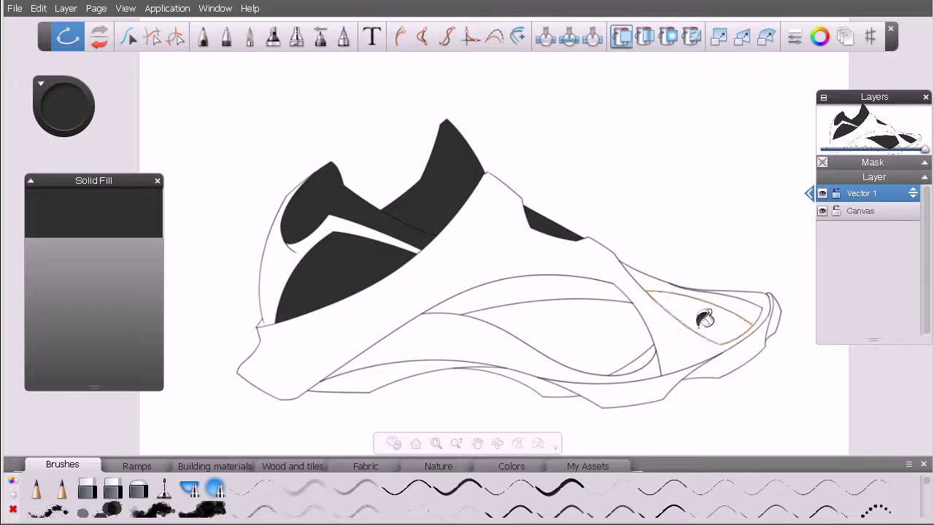
pyautogui.press('s')
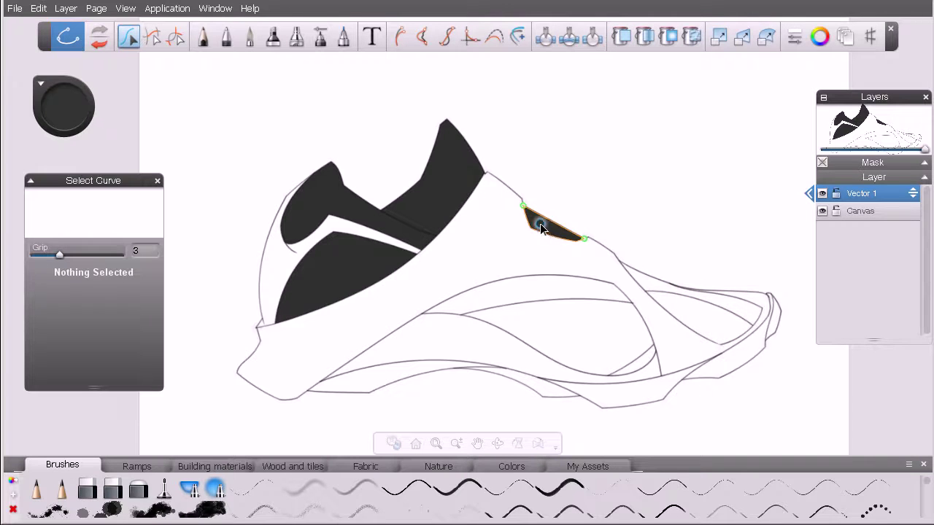
# Remove the dark grey fills from the tongue, the heel collar and the heel side panel
pyautogui.press('f')
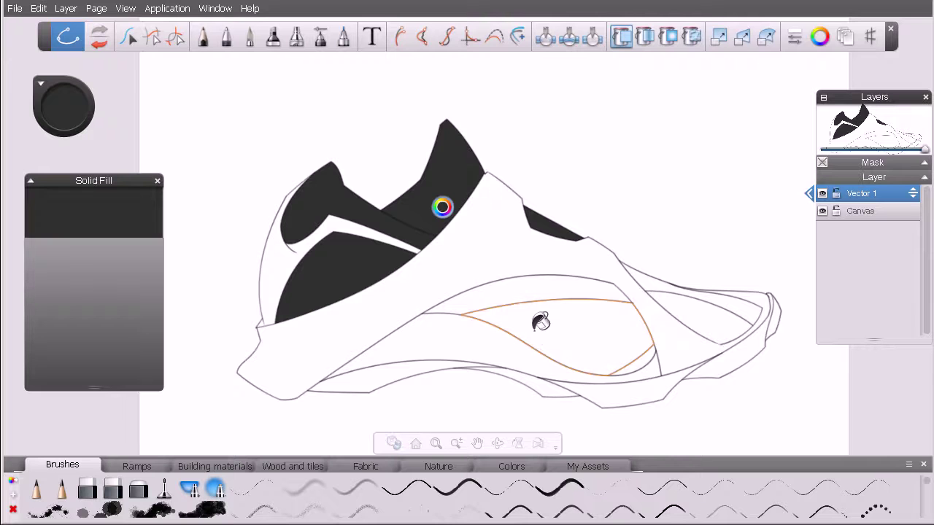
pyautogui.press('s')
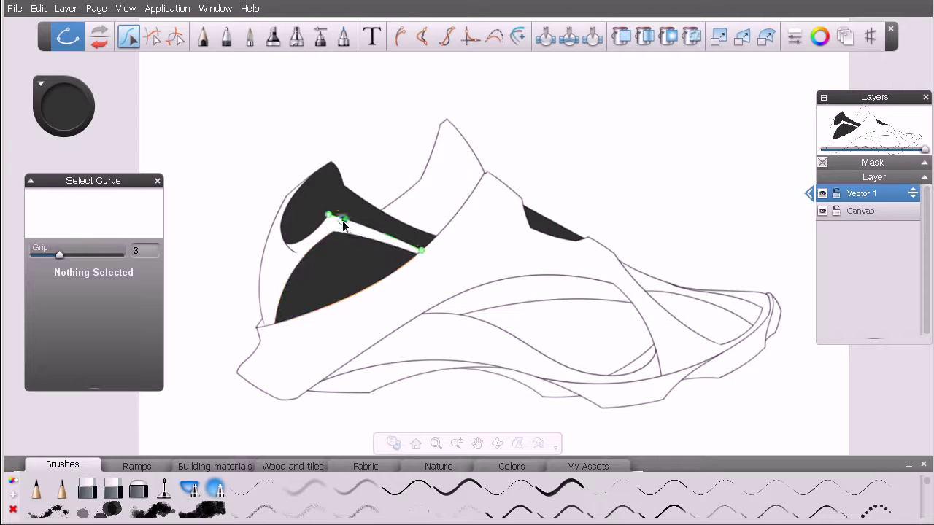
pyautogui.press('f')
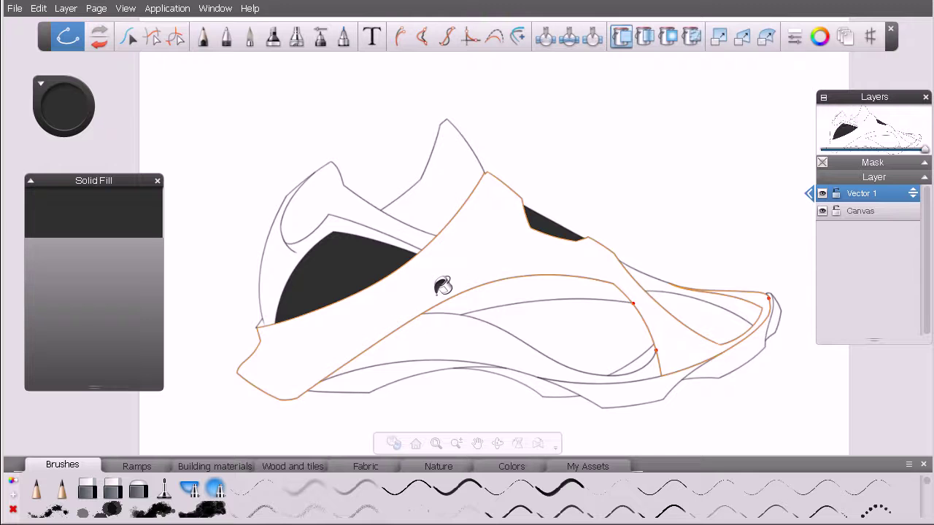
pyautogui.press('s')
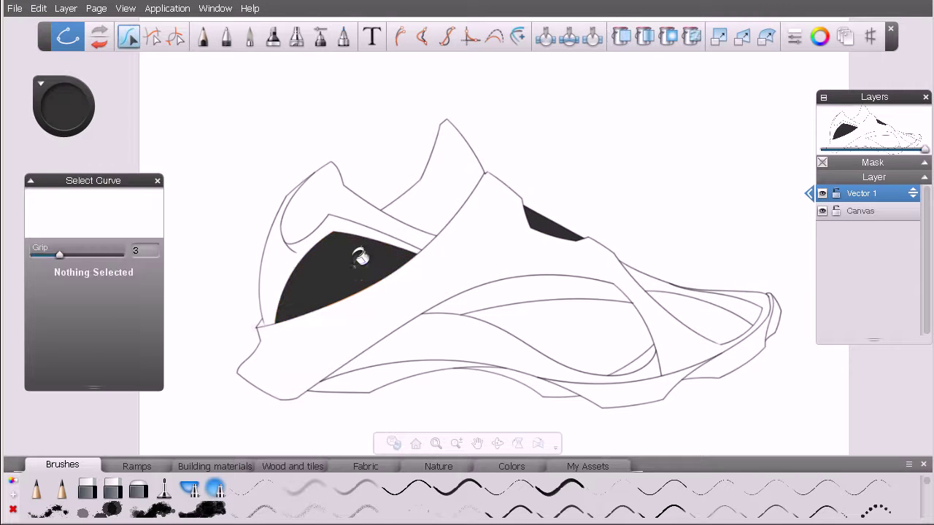
pyautogui.press('f')
pyautogui.hotkey('ctrl', 'z')
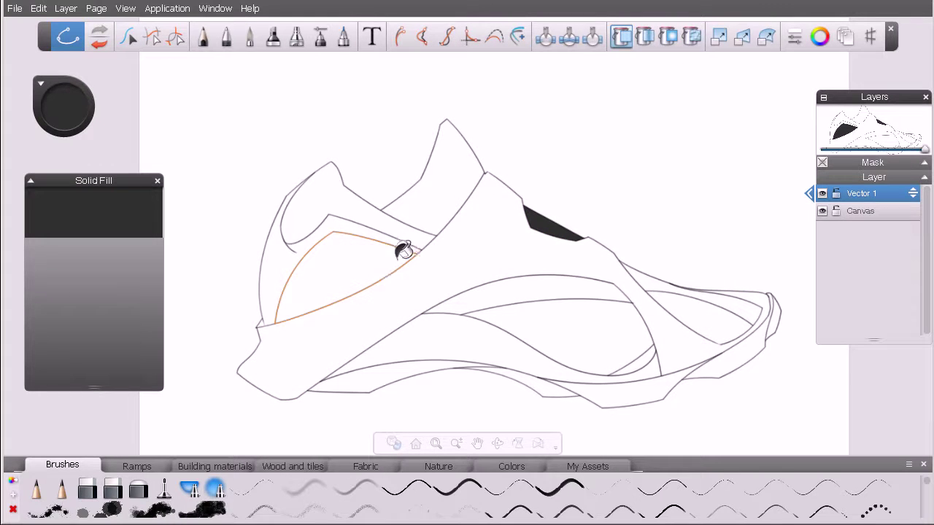
# Remove the dark grey solid fill from the small instep panel at the front of the shoe opening
pyautogui.press('s')
pyautogui.press('space')
pyautogui.moveTo(556, 225); pyautogui.dragTo(693, 252)
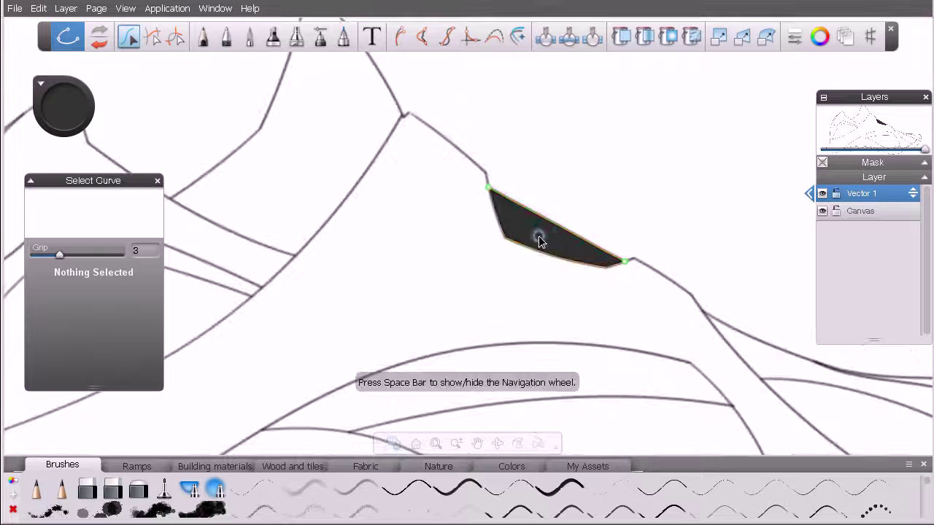
pyautogui.click(540, 238)
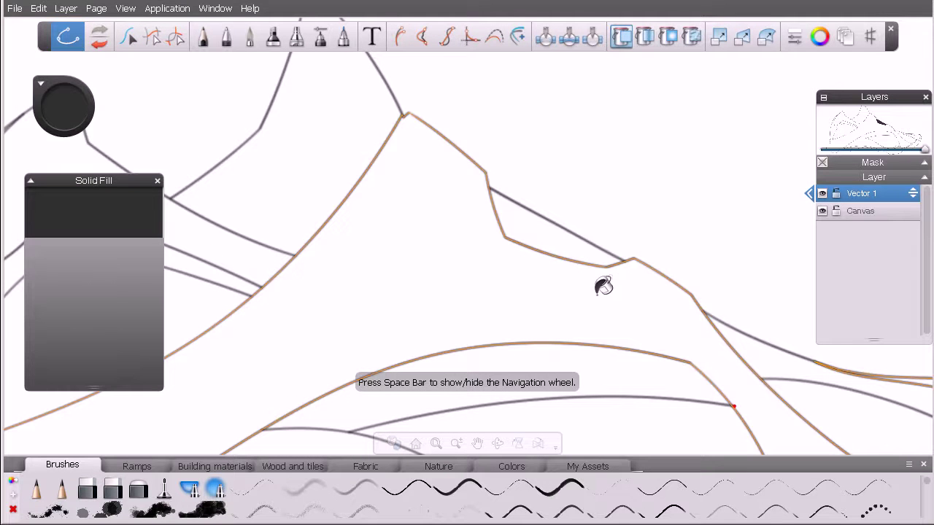
pyautogui.press('space')
pyautogui.moveTo(592, 306); pyautogui.dragTo(491, 319)
pyautogui.press('space')
pyautogui.moveTo(482, 354); pyautogui.dragTo(531, 291)
pyautogui.press('space')
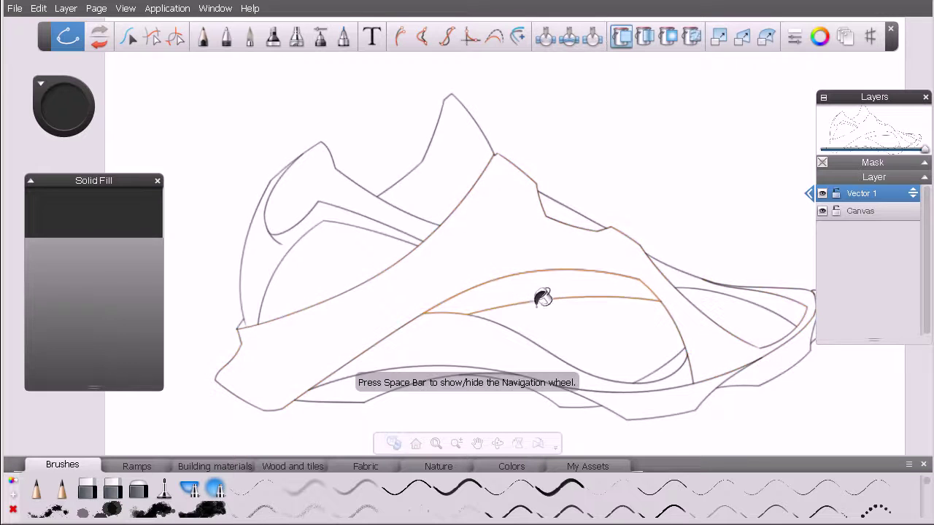
# Apply a linear fill to the leaf-shaped midfoot panel, running from its upper edge down to its lower edge
pyautogui.click(646, 36)
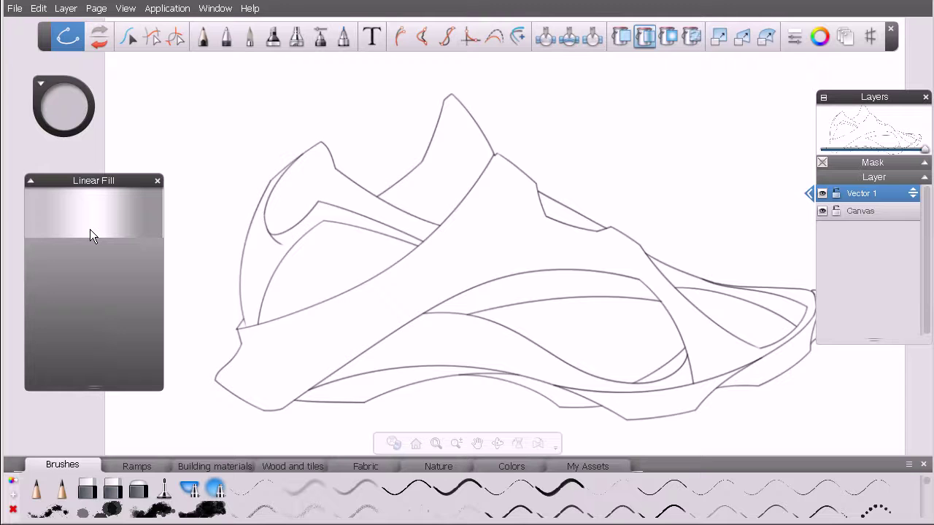
pyautogui.click(613, 295)
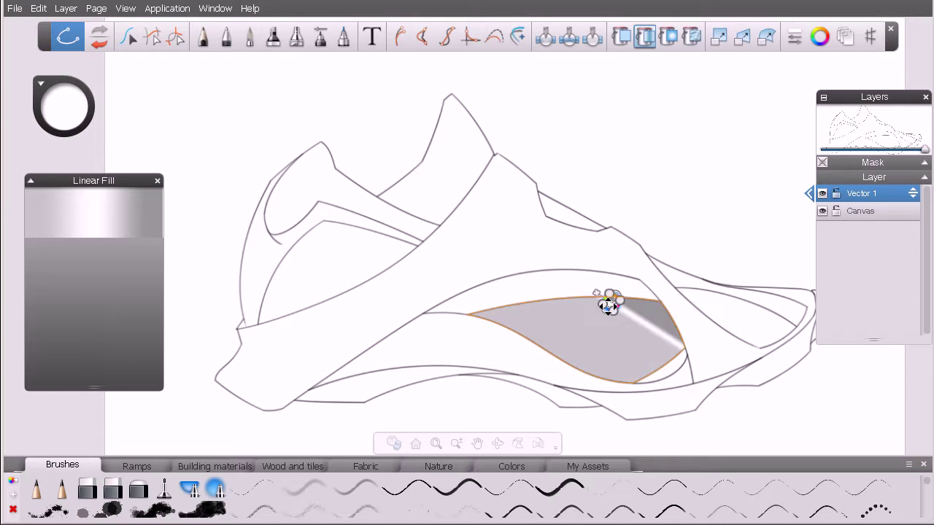
pyautogui.moveTo(604, 302); pyautogui.dragTo(613, 380)
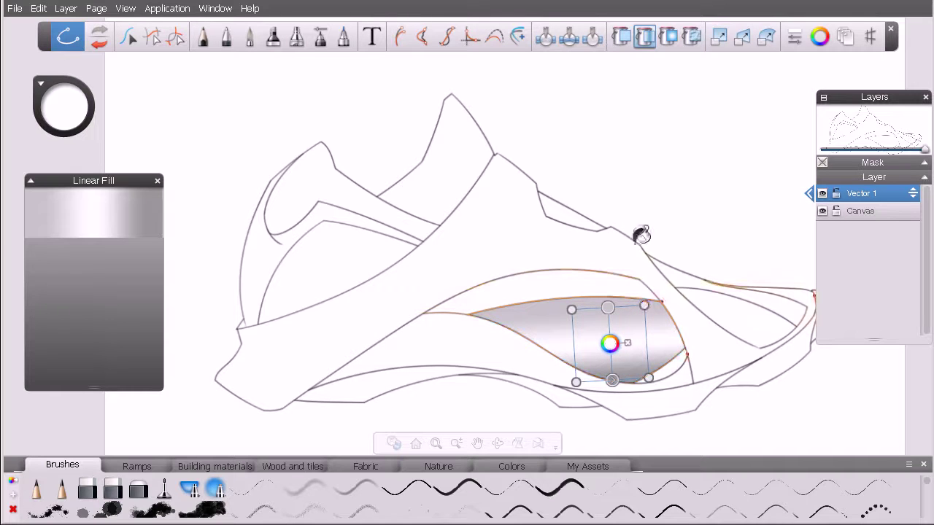
# Fine-tune the placement of the gradient's upper and lower colour stops in the leaf-shaped midfoot panel
pyautogui.press('space')
pyautogui.moveTo(583, 277); pyautogui.dragTo(660, 303)
pyautogui.moveTo(707, 338); pyautogui.dragTo(613, 229)
pyautogui.moveTo(644, 310); pyautogui.dragTo(674, 290)
pyautogui.press('space')
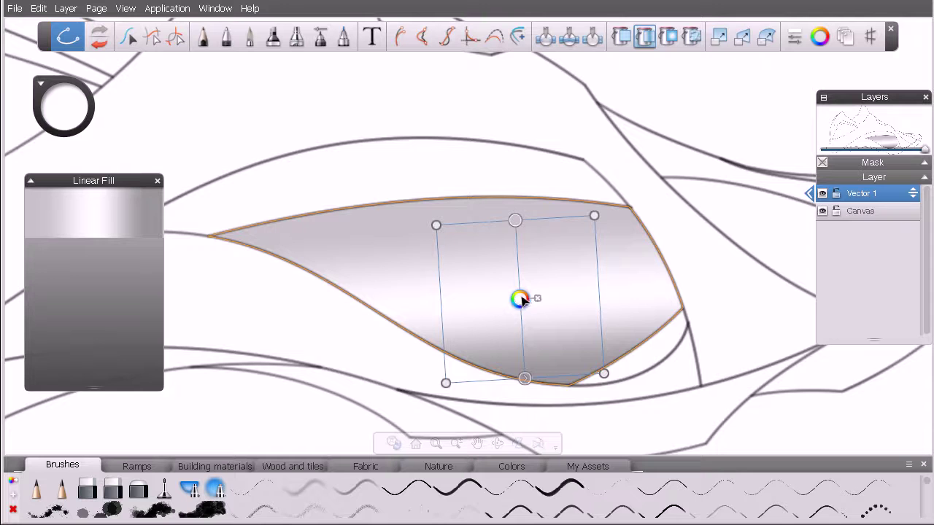
pyautogui.moveTo(518, 227)
pyautogui.mouseDown()
pyautogui.moveTo(525, 380)
pyautogui.moveTo(516, 227)
pyautogui.mouseUp()
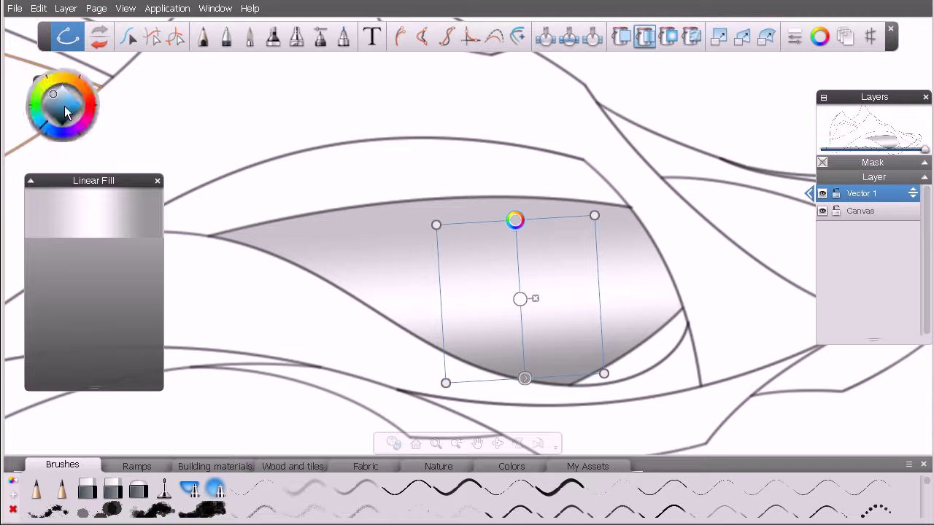
pyautogui.moveTo(526, 385); pyautogui.dragTo(531, 389)
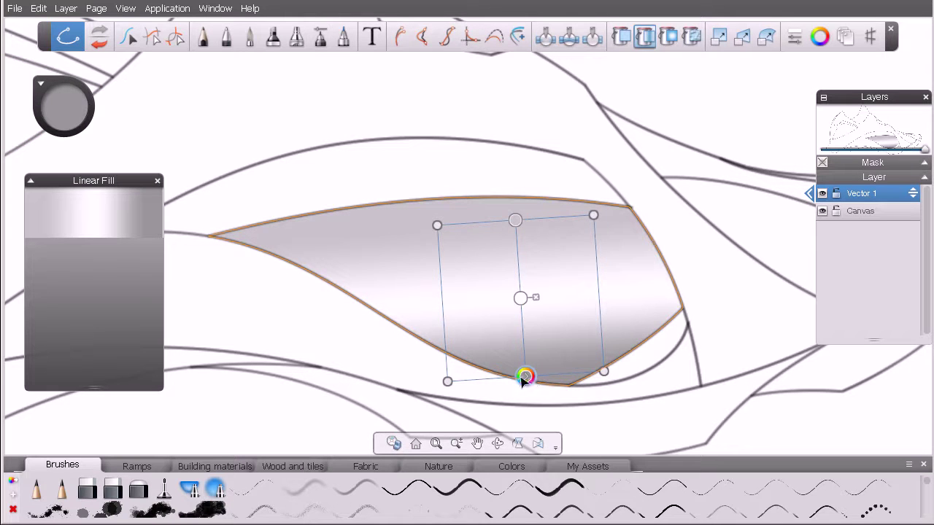
pyautogui.moveTo(71, 111)
pyautogui.mouseDown()
pyautogui.moveTo(77, 129)
pyautogui.moveTo(54, 112)
pyautogui.moveTo(59, 117)
pyautogui.mouseUp()
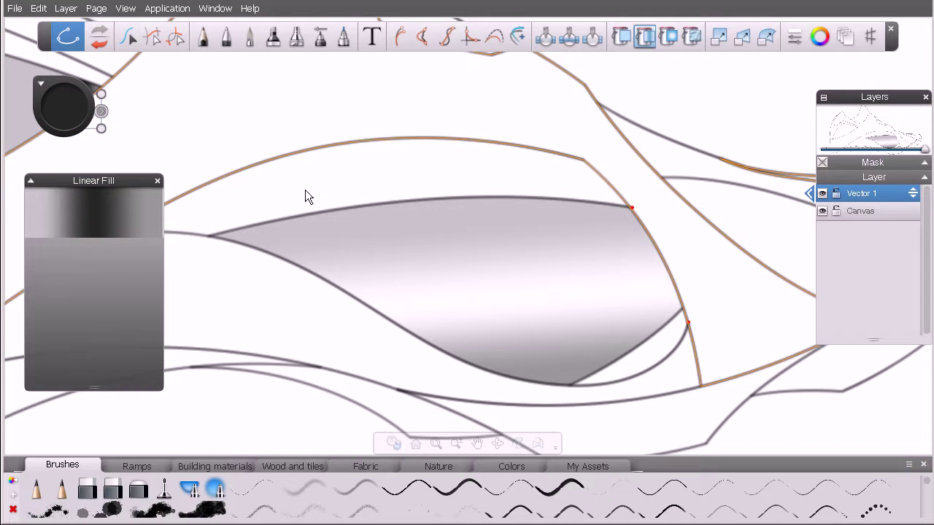
pyautogui.click(128, 37)
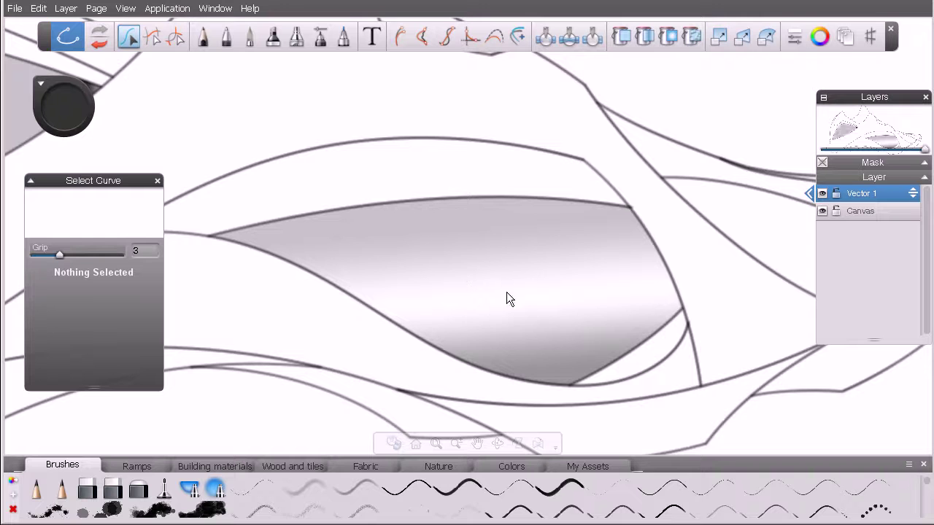
pyautogui.hotkey('ctrl', 'z')
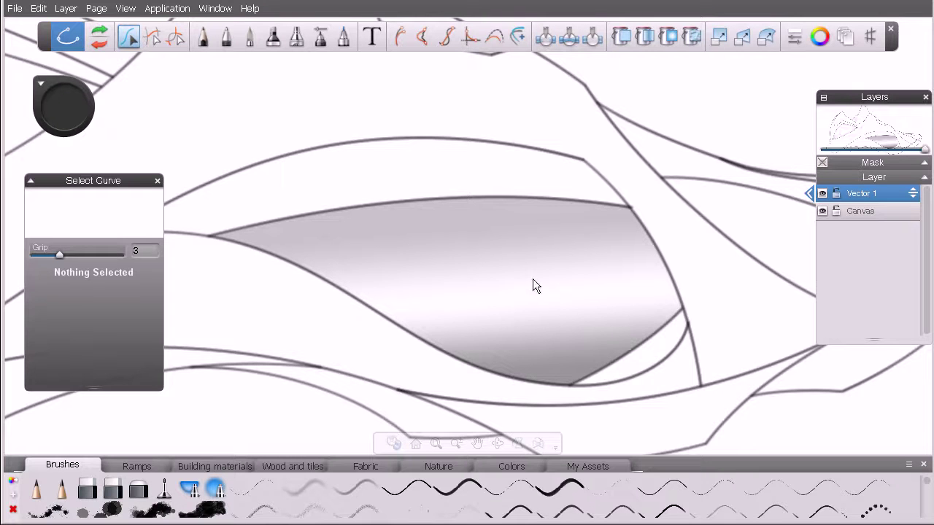
# Reopen the midfoot panel's linear fill for editing and set its lower colour stop to dark grey
pyautogui.click(539, 307)
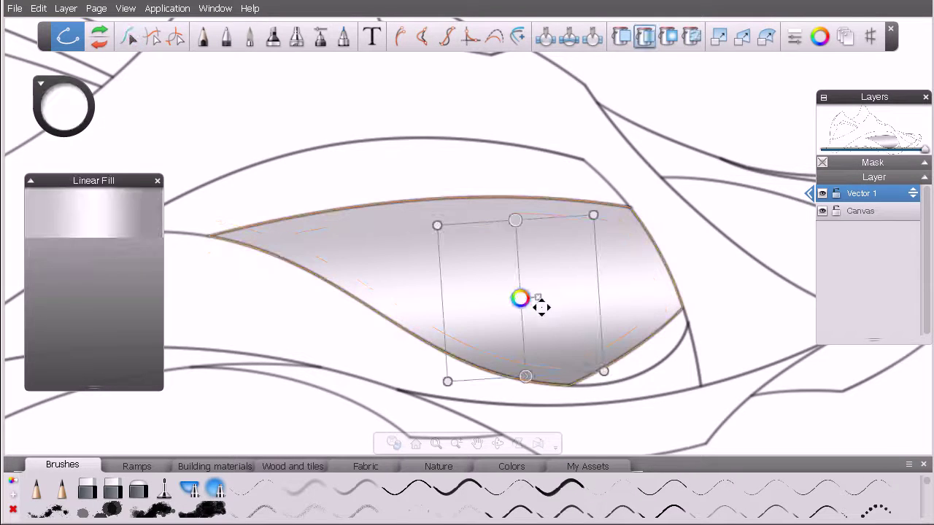
pyautogui.click(528, 378)
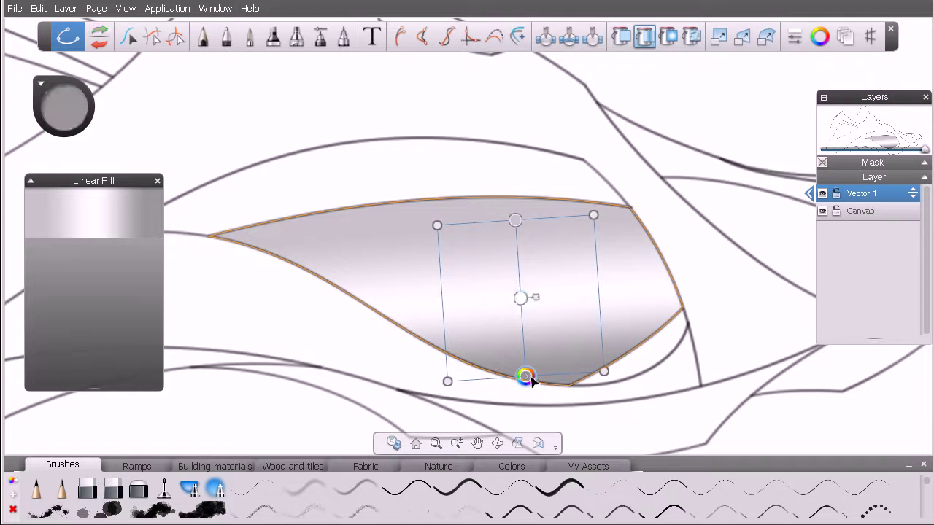
pyautogui.click(64, 110)
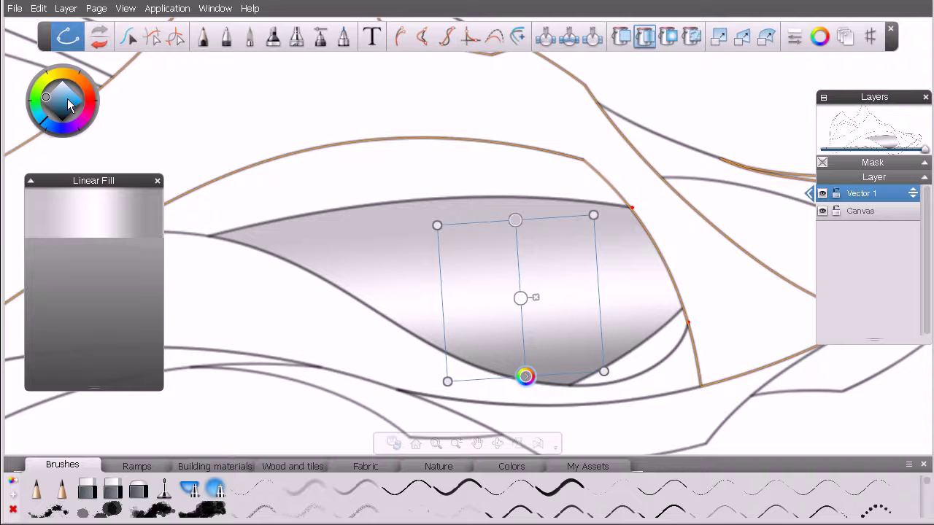
pyautogui.moveTo(67, 98)
pyautogui.mouseDown()
pyautogui.moveTo(52, 111)
pyautogui.moveTo(83, 121)
pyautogui.mouseUp()
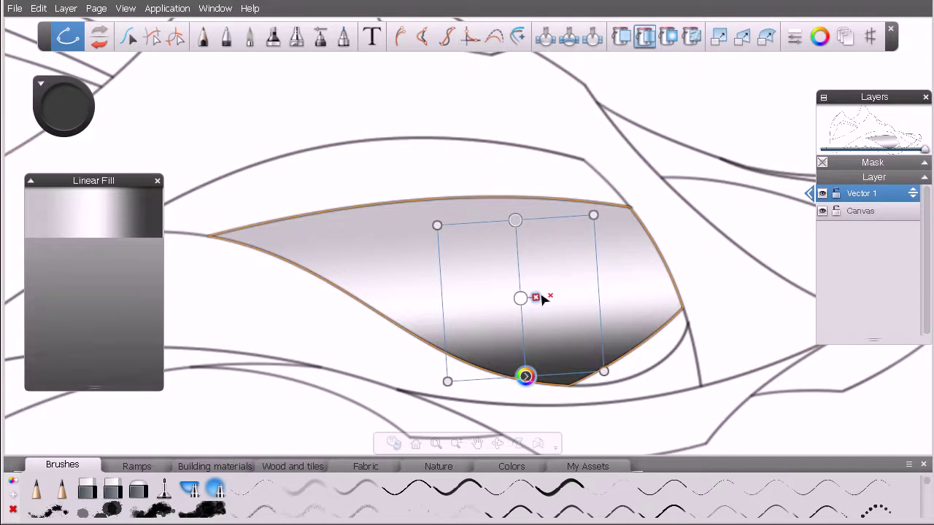
# Shift the gradient's middle colour stop slightly upward and change its colour from white to light grey
pyautogui.moveTo(518, 270); pyautogui.dragTo(524, 299)
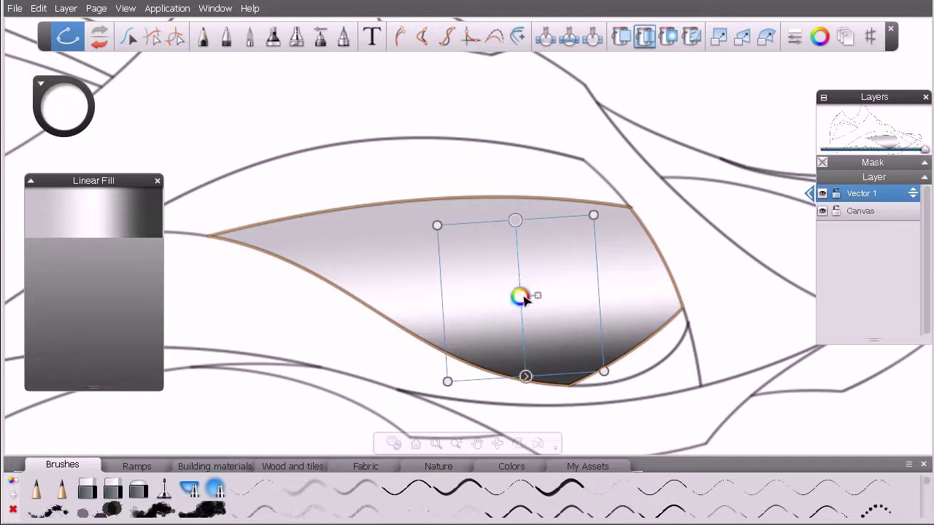
pyautogui.click(63, 108)
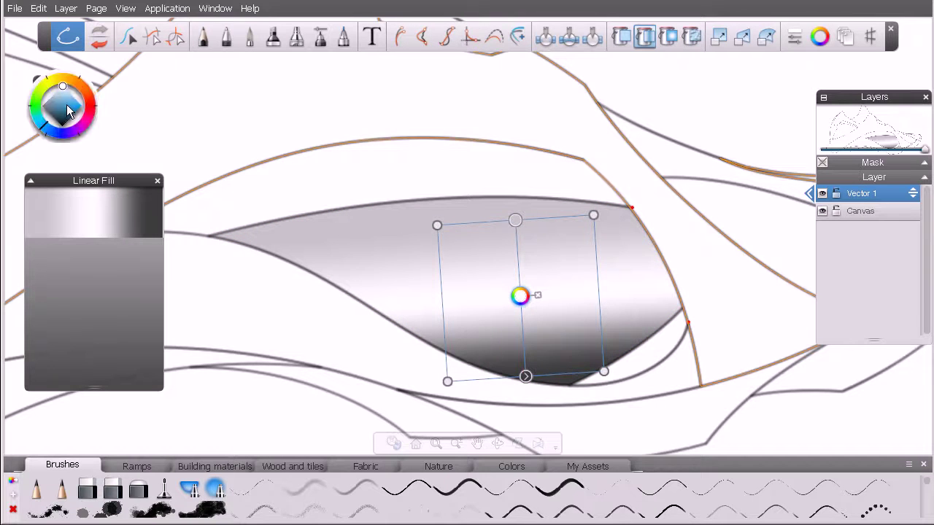
pyautogui.moveTo(60, 108)
pyautogui.mouseDown()
pyautogui.moveTo(55, 96)
pyautogui.moveTo(50, 102)
pyautogui.mouseUp()
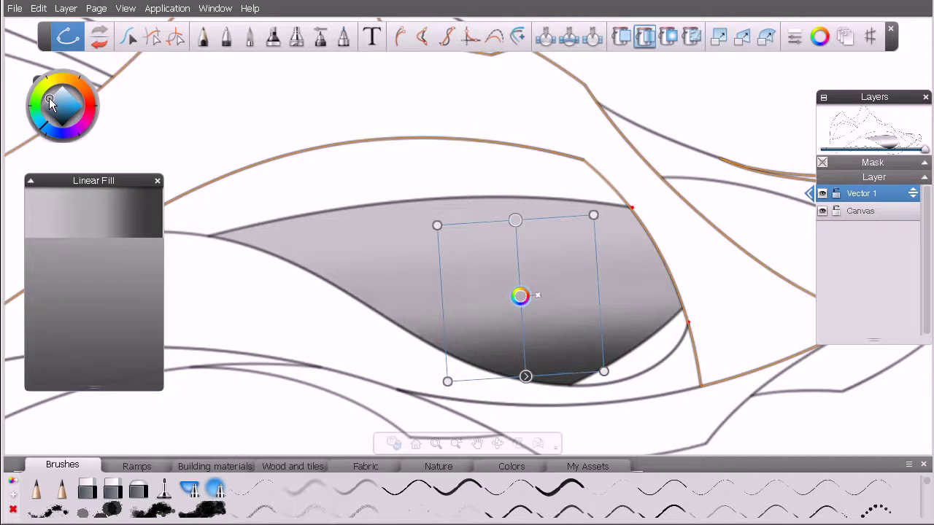
# Set the gradient's upper colour stop to medium grey and move the middle stop slightly upward
pyautogui.click(516, 221)
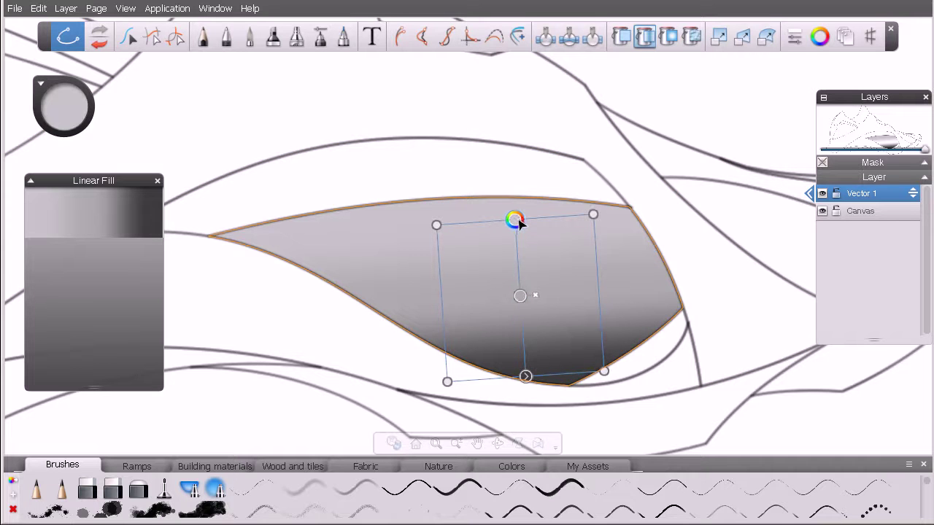
pyautogui.click(63, 111)
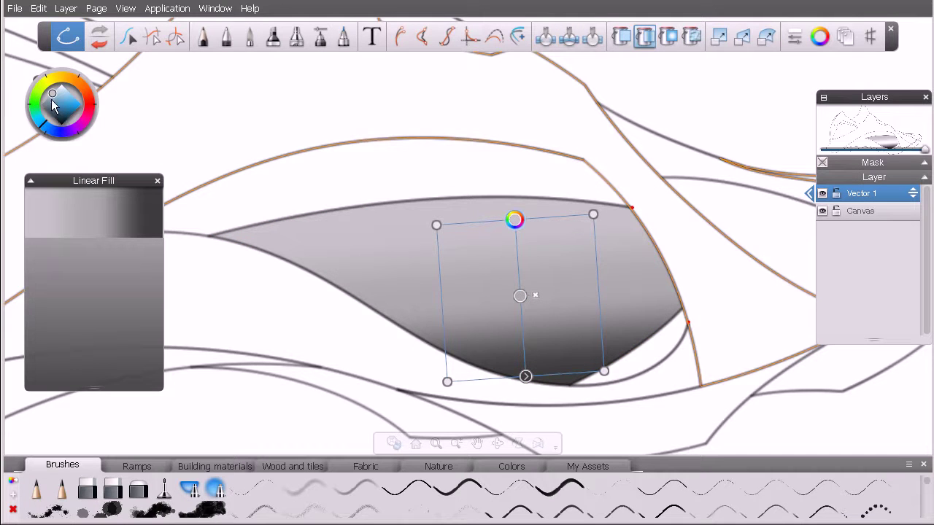
pyautogui.moveTo(53, 104); pyautogui.dragTo(38, 104)
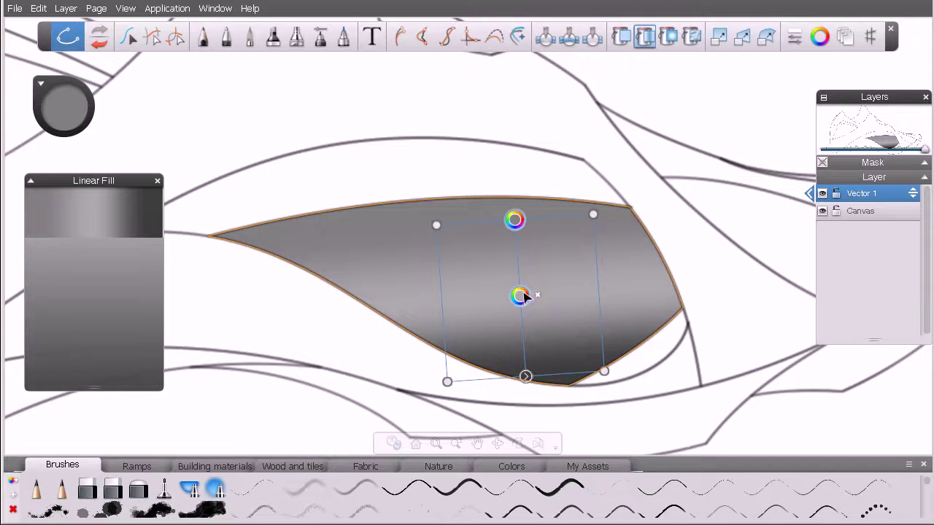
pyautogui.moveTo(521, 295)
pyautogui.mouseDown()
pyautogui.moveTo(521, 254)
pyautogui.moveTo(529, 345)
pyautogui.moveTo(518, 291)
pyautogui.mouseUp()
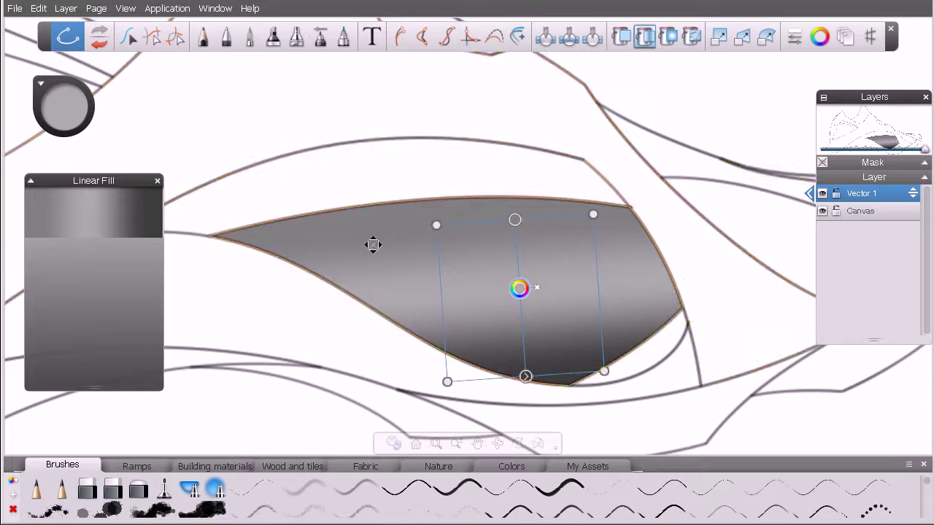
# Stretch the four corner grips of the gradient frame outward to match the midfoot panel's upper edge and front corner
pyautogui.press('space')
pyautogui.moveTo(543, 216); pyautogui.dragTo(459, 241)
pyautogui.moveTo(618, 292); pyautogui.dragTo(577, 329)
pyautogui.press('space')
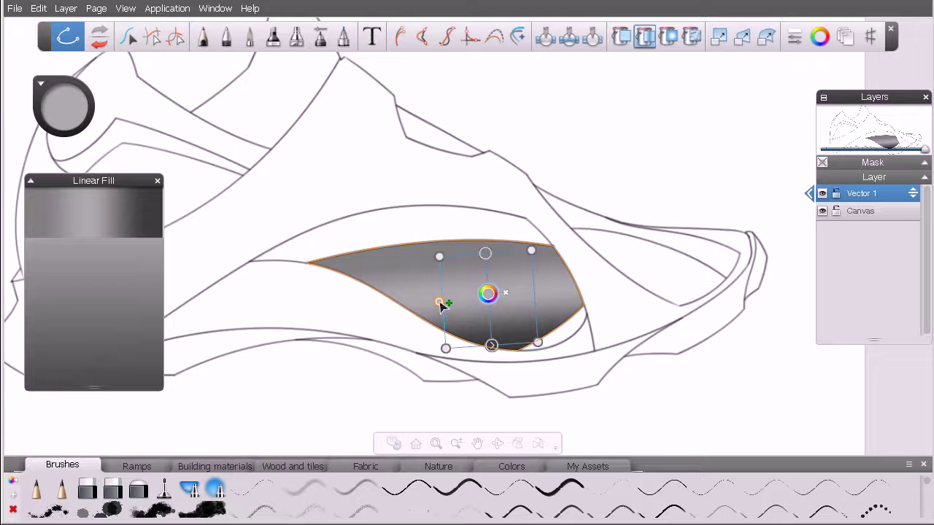
pyautogui.click(488, 273)
pyautogui.moveTo(488, 273); pyautogui.dragTo(577, 294)
pyautogui.press('space')
pyautogui.moveTo(479, 264); pyautogui.dragTo(618, 269)
pyautogui.press('space')
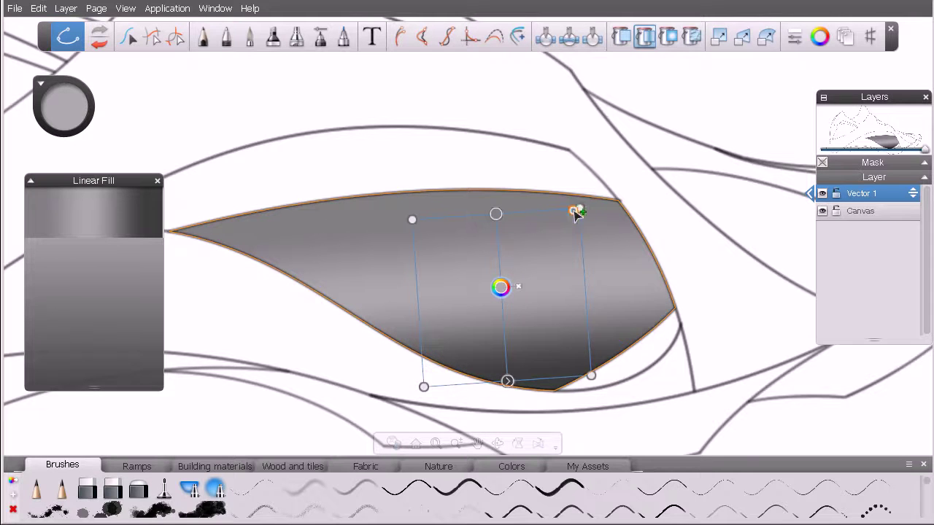
pyautogui.moveTo(580, 211); pyautogui.dragTo(614, 200)
pyautogui.moveTo(422, 230); pyautogui.dragTo(281, 209)
pyautogui.moveTo(597, 371); pyautogui.dragTo(676, 317)
pyautogui.moveTo(424, 386); pyautogui.dragTo(301, 361)
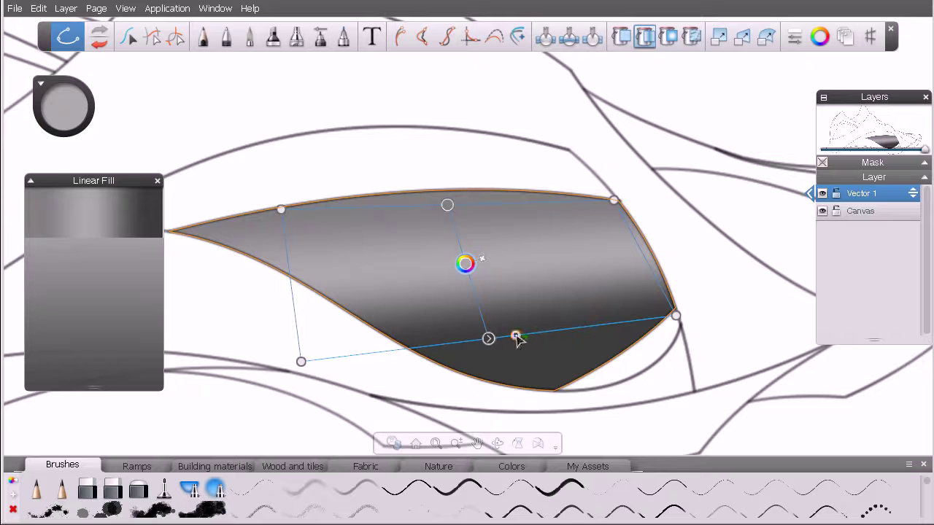
# Add a point on the gradient frame's lower side, bend it down to the panel's lower edge, and adjust the rear corners
pyautogui.click(512, 337)
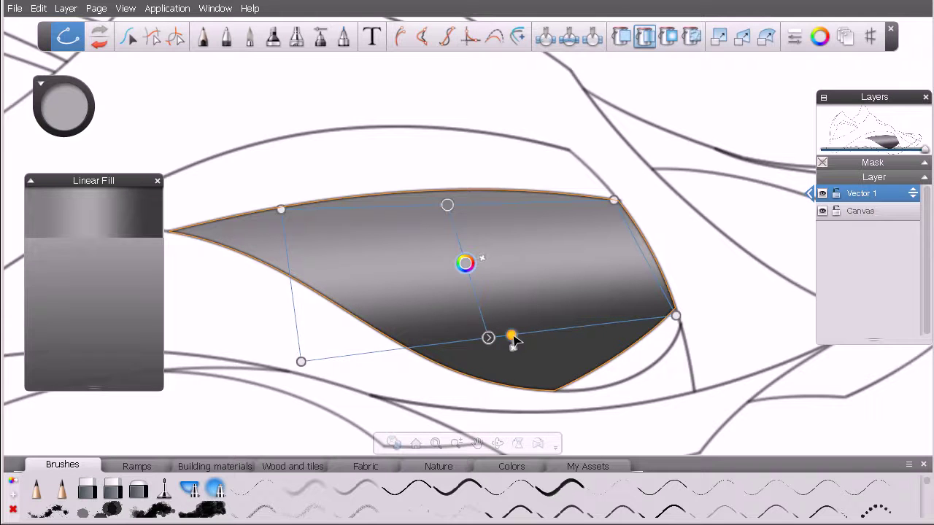
pyautogui.moveTo(512, 337); pyautogui.dragTo(516, 385)
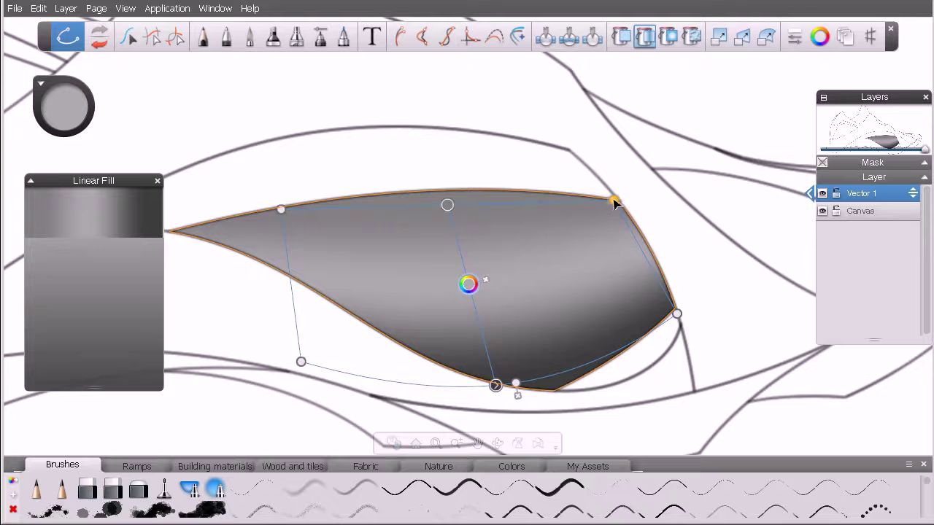
pyautogui.moveTo(282, 209); pyautogui.dragTo(278, 207)
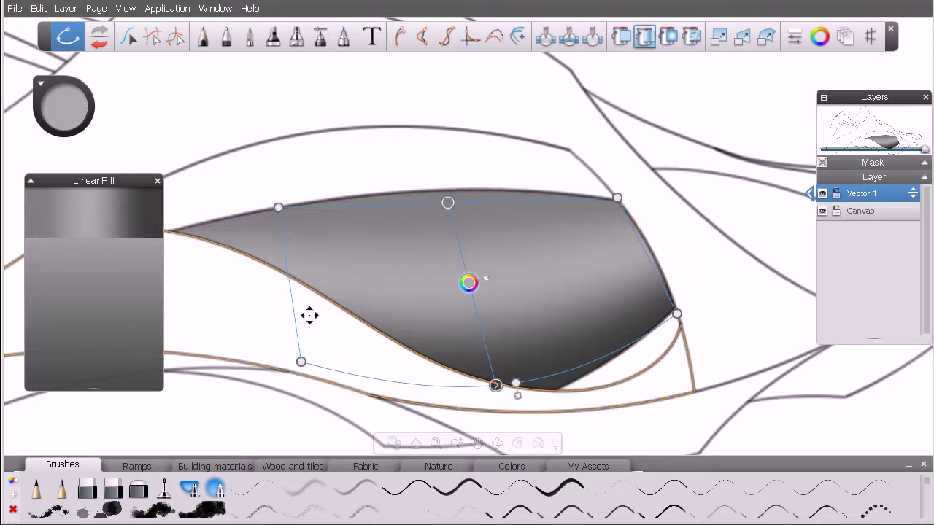
pyautogui.moveTo(301, 364); pyautogui.dragTo(279, 348)
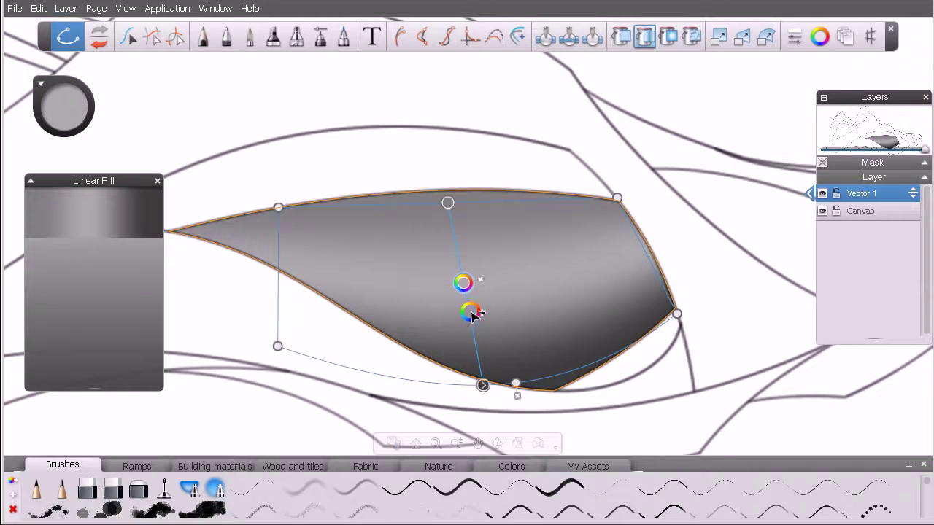
# Add three closely spaced colour stops between the gradient's middle and lower stops and colour the central one bright orange
pyautogui.click(471, 319)
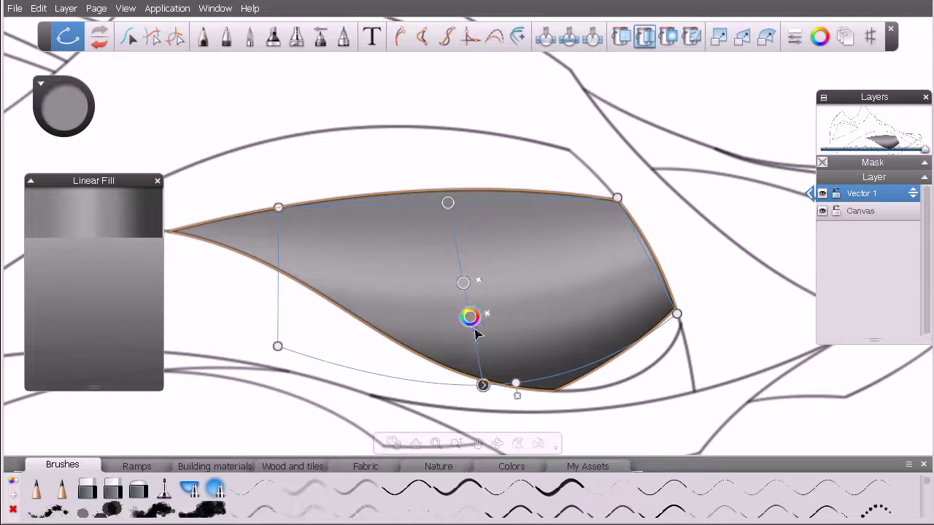
pyautogui.moveTo(473, 321); pyautogui.dragTo(477, 329)
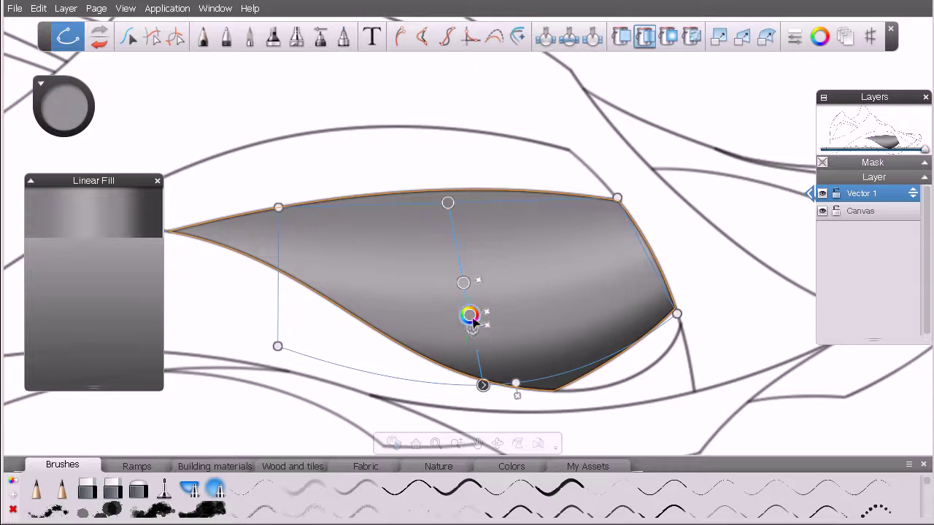
pyautogui.moveTo(475, 346); pyautogui.dragTo(478, 348)
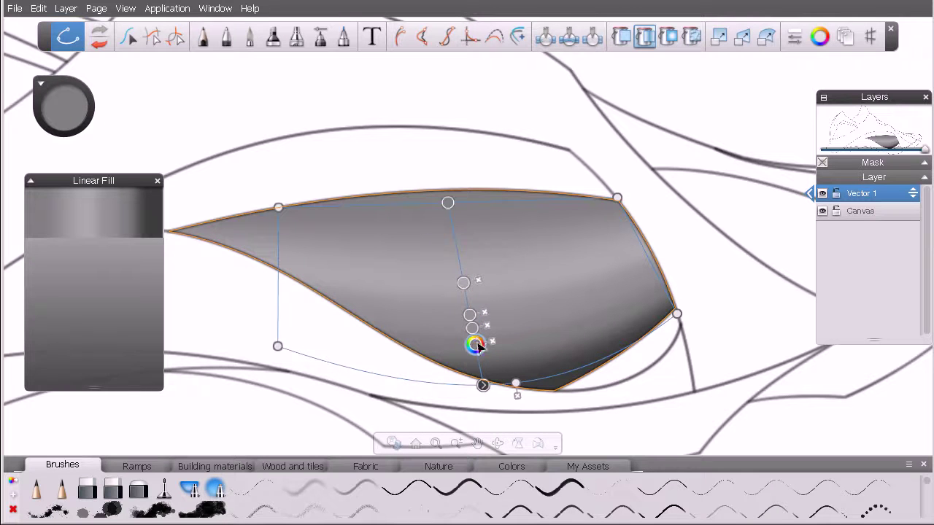
pyautogui.click(473, 329)
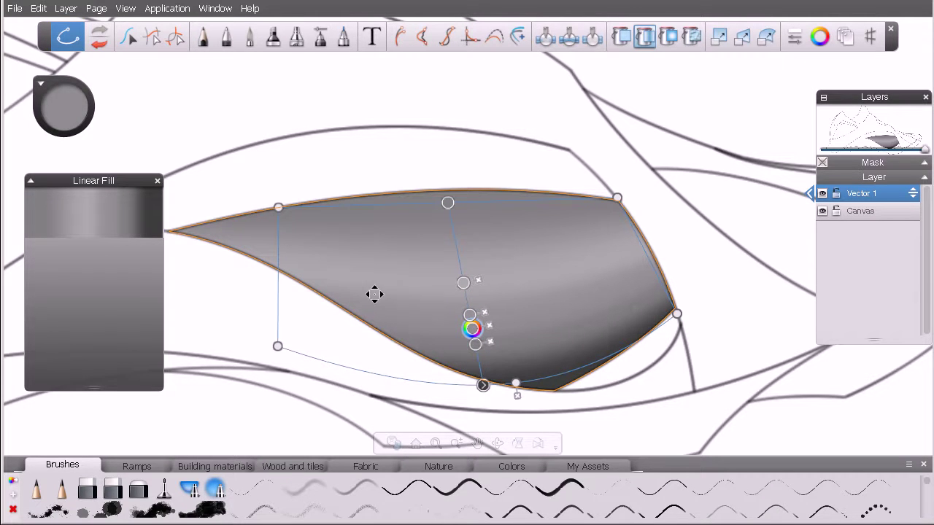
pyautogui.moveTo(88, 118)
pyautogui.moveTo(86, 96); pyautogui.dragTo(78, 80)
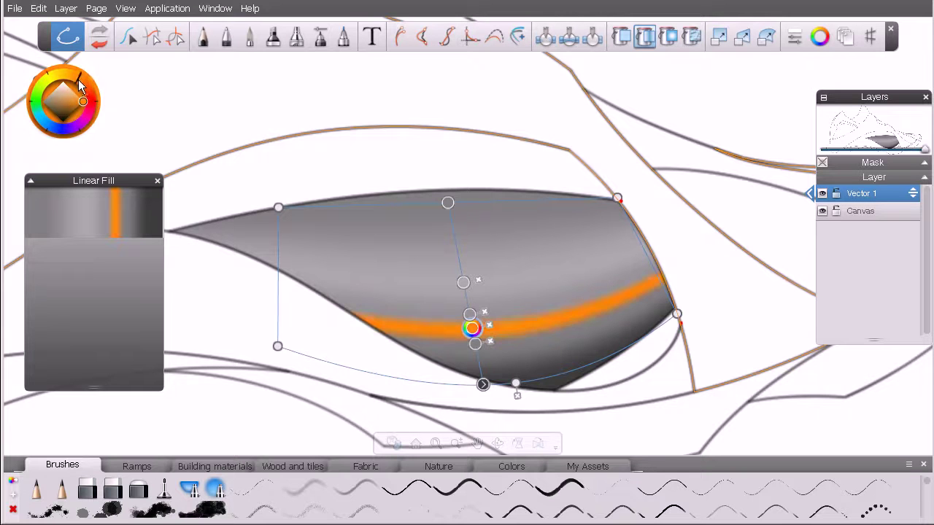
# Tighten the grey colour stops around the orange stop of the midfoot gradient and change the orange to a lighter tint
pyautogui.click(471, 315)
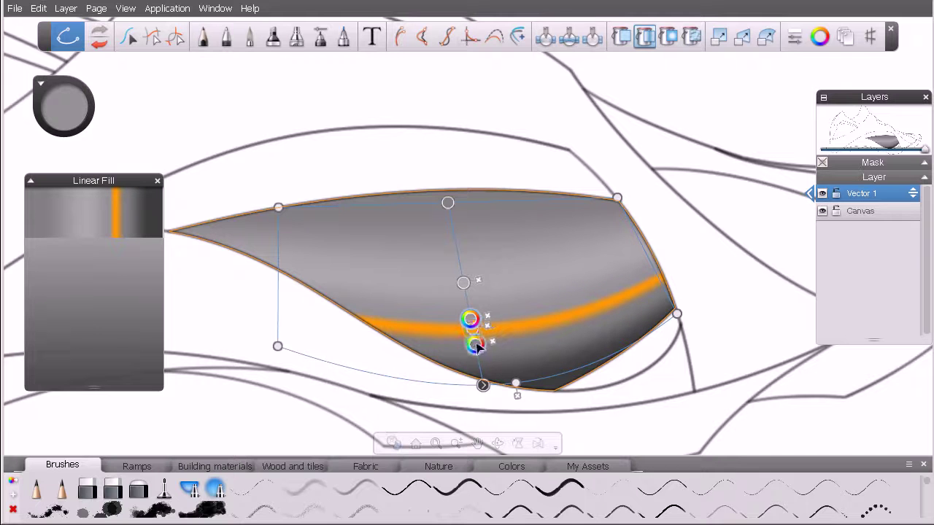
pyautogui.moveTo(476, 349); pyautogui.dragTo(474, 342)
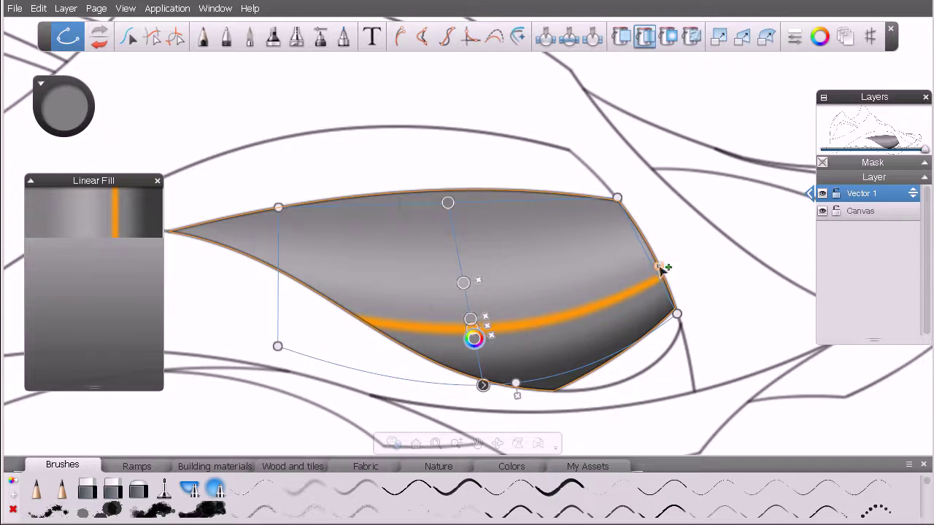
pyautogui.click(475, 335)
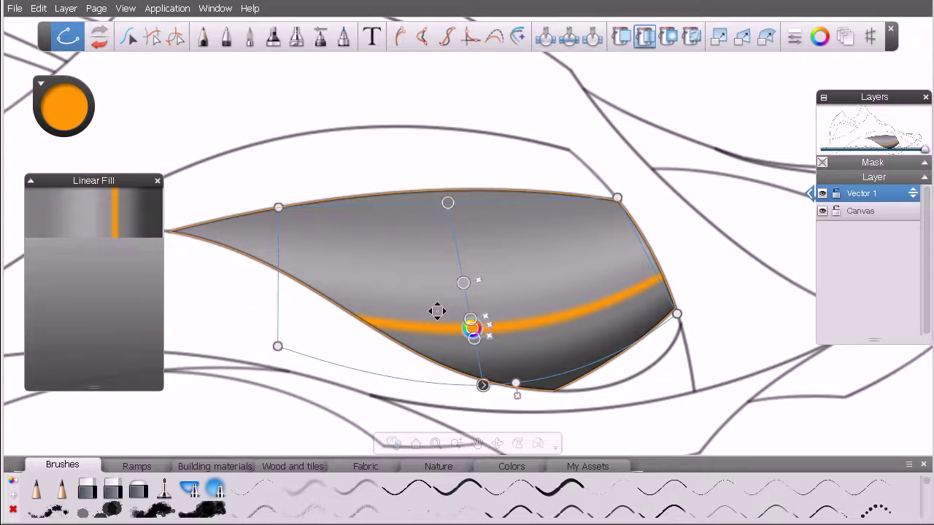
pyautogui.click(66, 103)
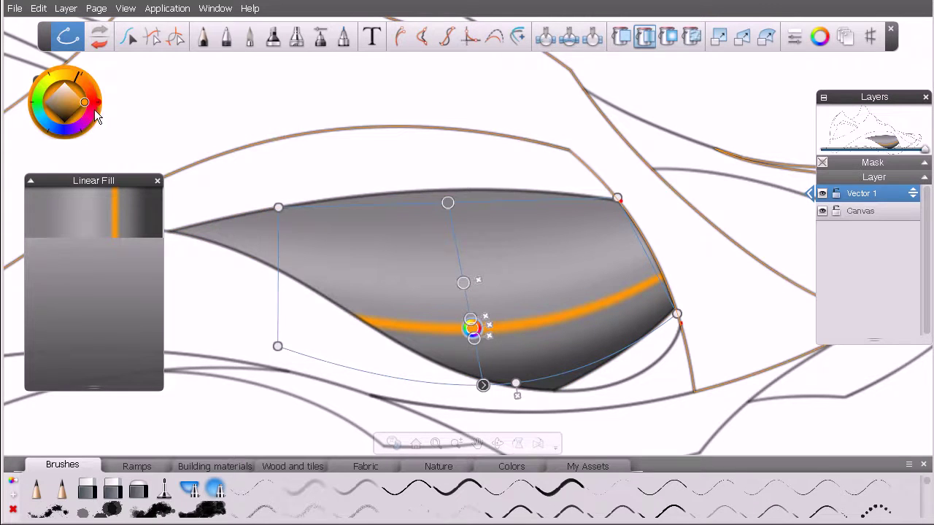
pyautogui.moveTo(86, 100); pyautogui.dragTo(81, 97)
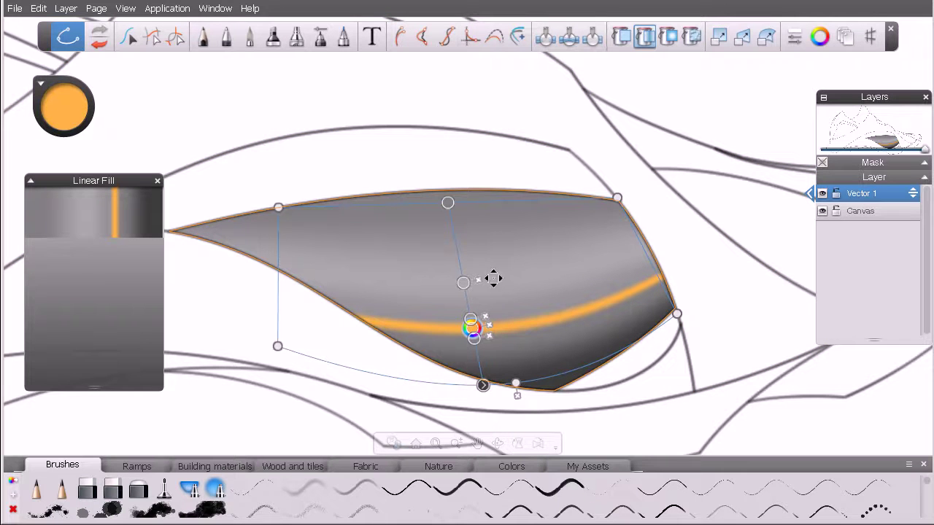
# Delete the three added colour stops to remove the orange band from the midfoot panel's gradient
pyautogui.click(487, 319)
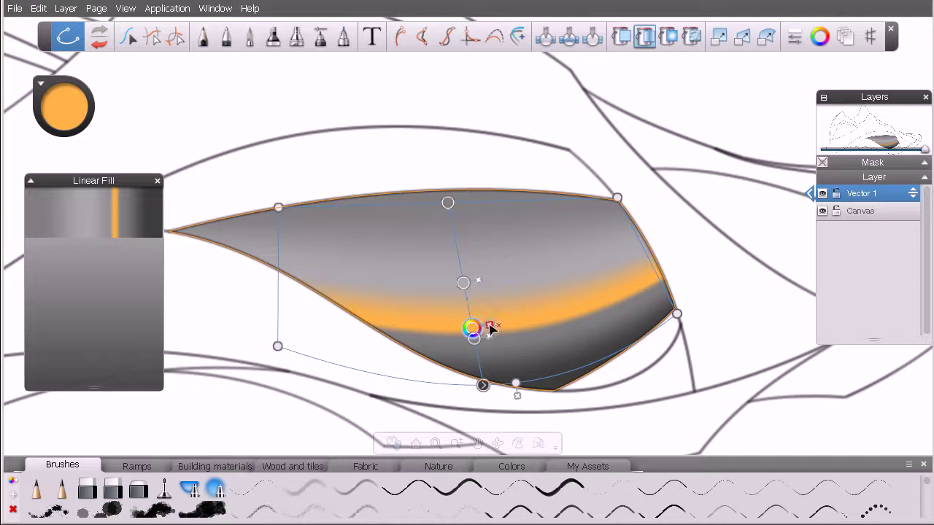
pyautogui.click(489, 326)
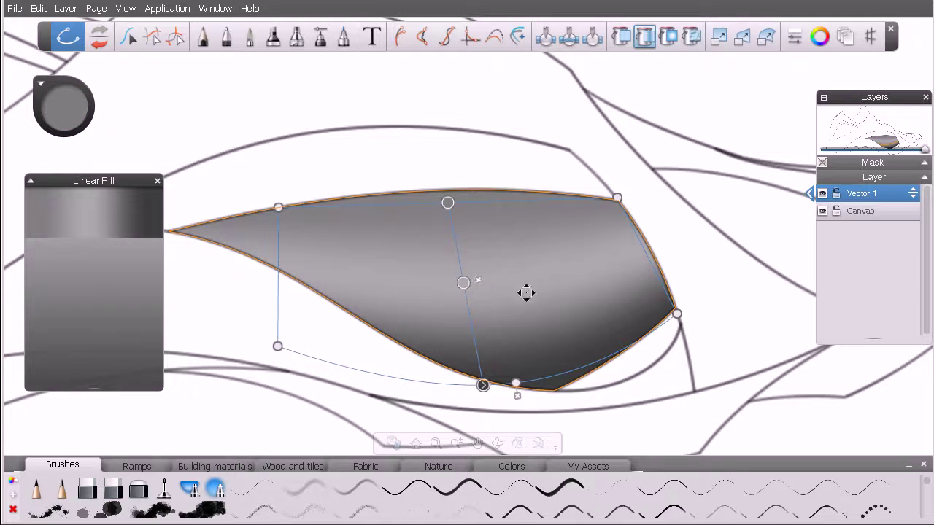
pyautogui.press('space')
pyautogui.moveTo(471, 255); pyautogui.dragTo(444, 352)
pyautogui.press('space')
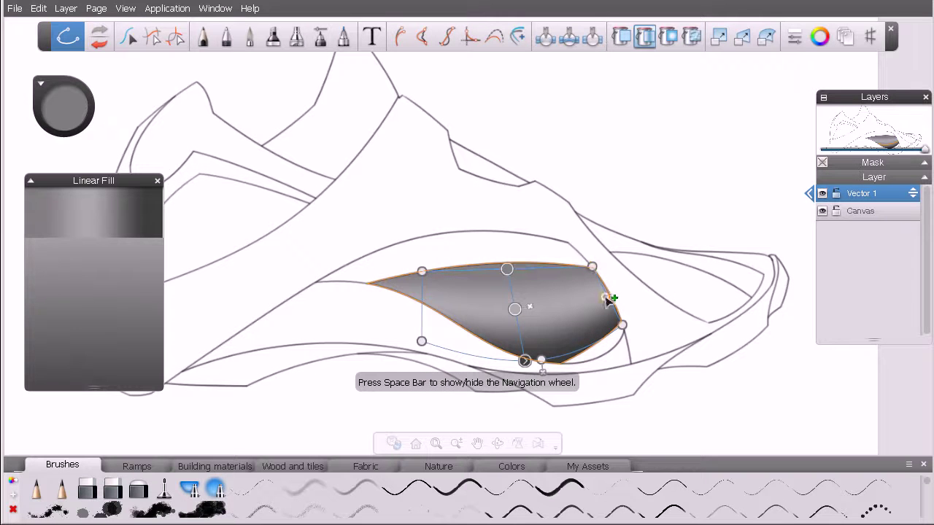
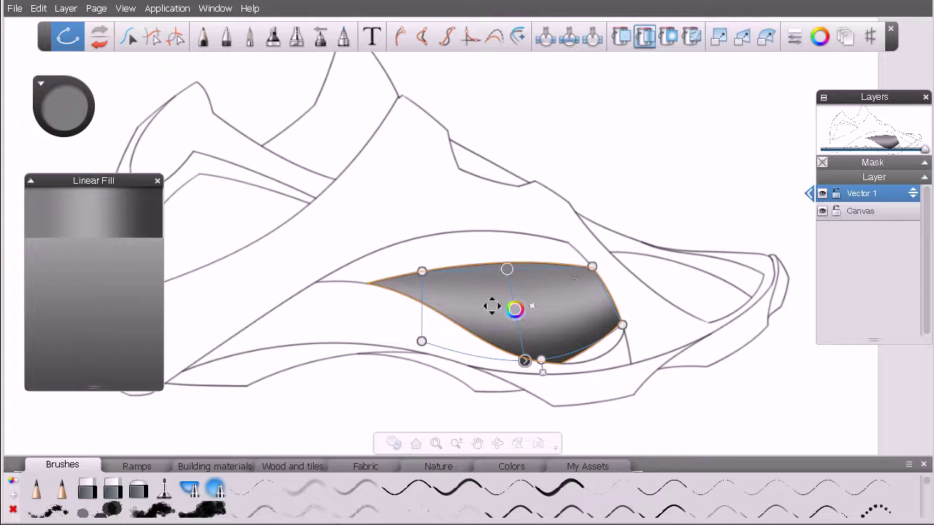
# Try a radial fill in the pointed toe panel, then undo it
pyautogui.click(669, 36)
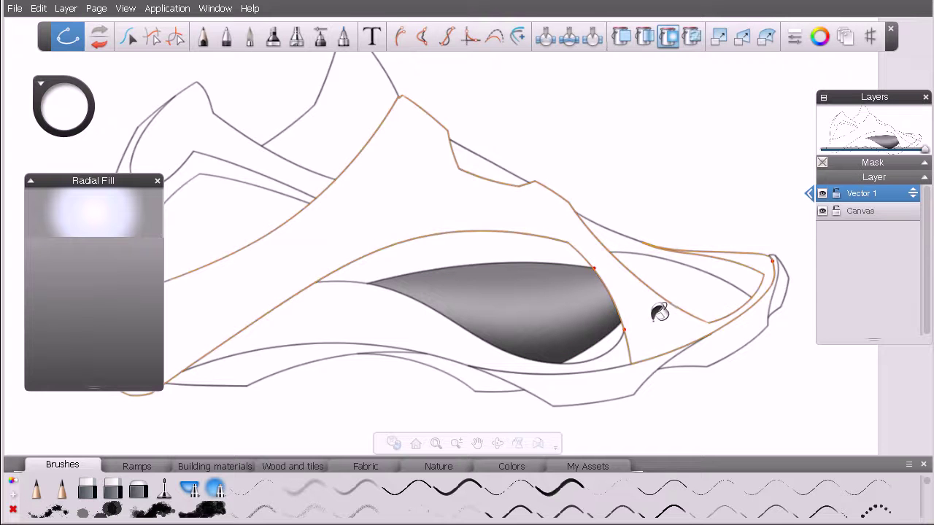
pyautogui.click(686, 273)
pyautogui.moveTo(673, 285)
pyautogui.moveTo(672, 284); pyautogui.dragTo(648, 324)
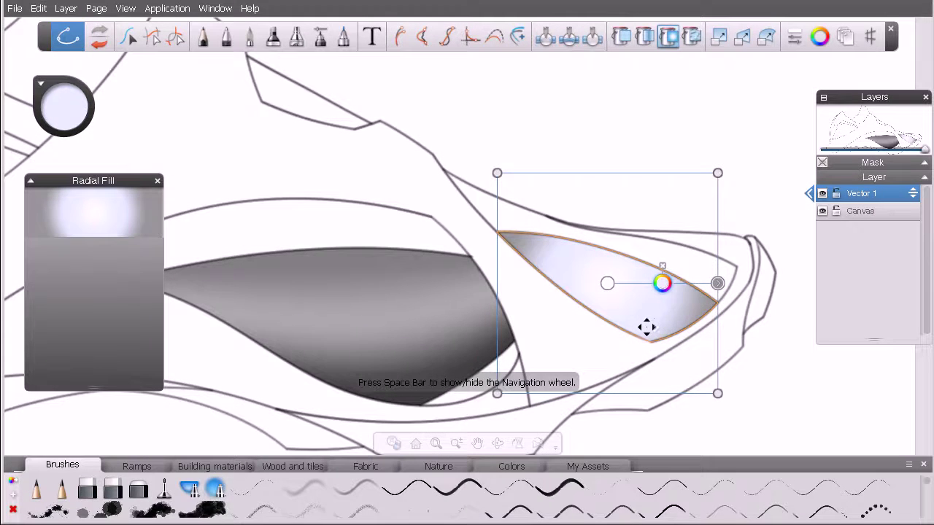
pyautogui.hotkey('ctrl', 'z')
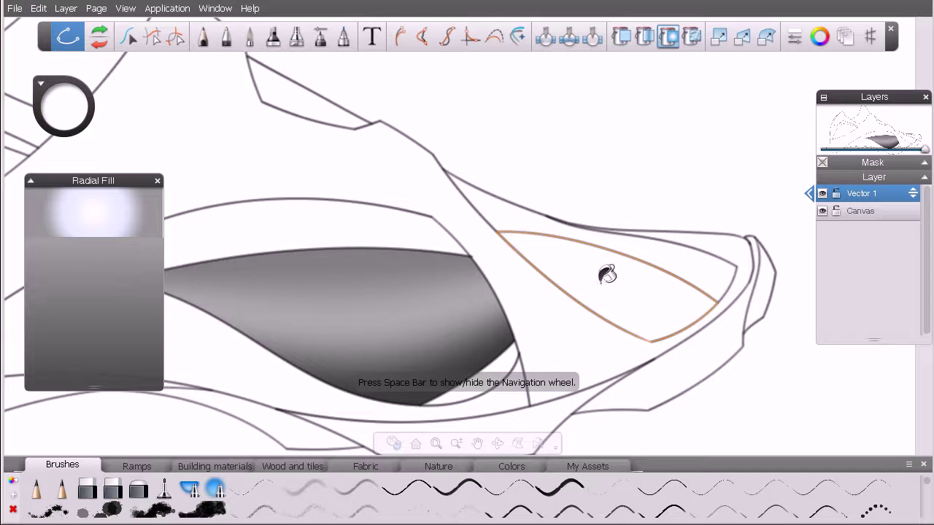
# Fill the toe panel with a radial gradient and stretch and tilt its frame along the panel's length
pyautogui.click(588, 280)
pyautogui.moveTo(601, 283); pyautogui.dragTo(643, 285)
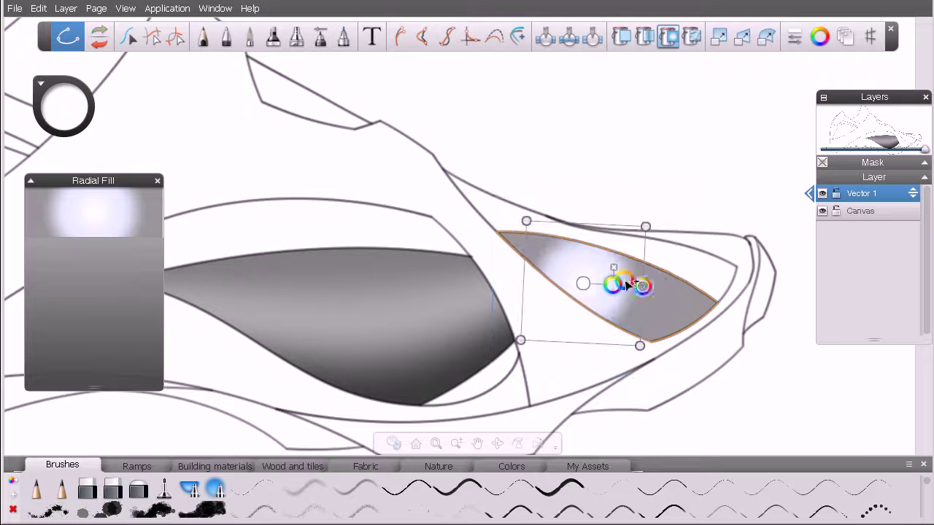
pyautogui.moveTo(584, 286); pyautogui.dragTo(608, 279)
pyautogui.moveTo(630, 371); pyautogui.dragTo(660, 345)
pyautogui.moveTo(580, 184); pyautogui.dragTo(511, 183)
pyautogui.moveTo(512, 301); pyautogui.dragTo(463, 287)
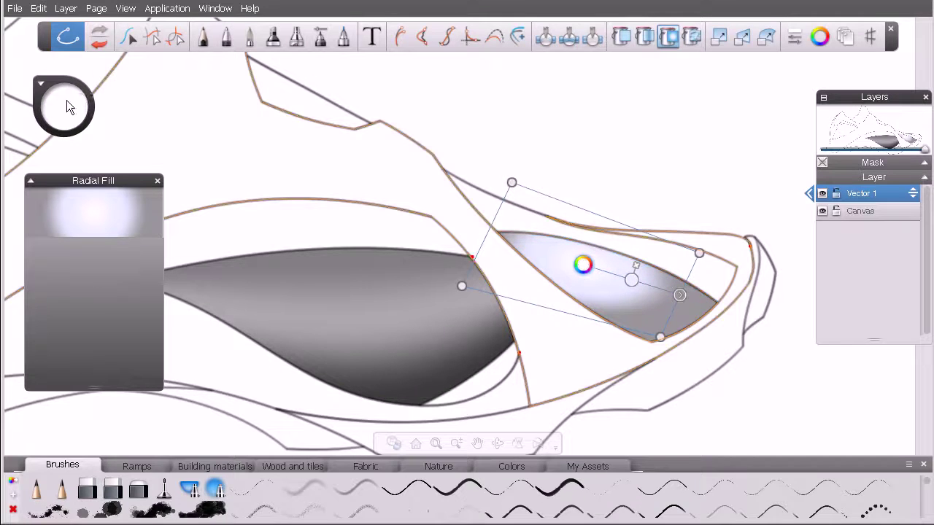
# Set the radial gradient's centre stop to a neutral grey with 0% saturation and 72% lightness
pyautogui.click(40, 85)
pyautogui.moveTo(113, 75); pyautogui.dragTo(149, 66)
pyautogui.moveTo(134, 152); pyautogui.dragTo(120, 166)
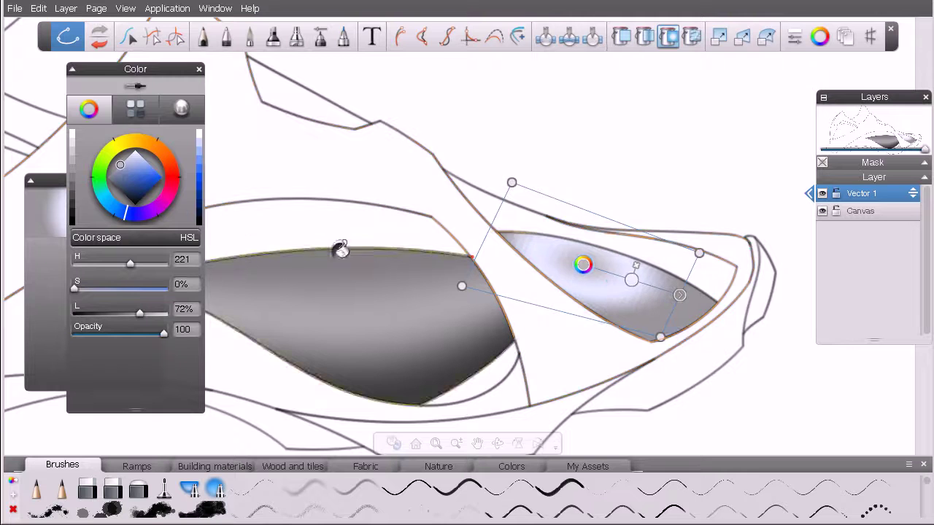
# Extend the radial gradient's outer stop to the toe tip, colour it dark grey, and set the middle stop to 50% lightness
pyautogui.click(632, 280)
pyautogui.moveTo(679, 297); pyautogui.dragTo(701, 310)
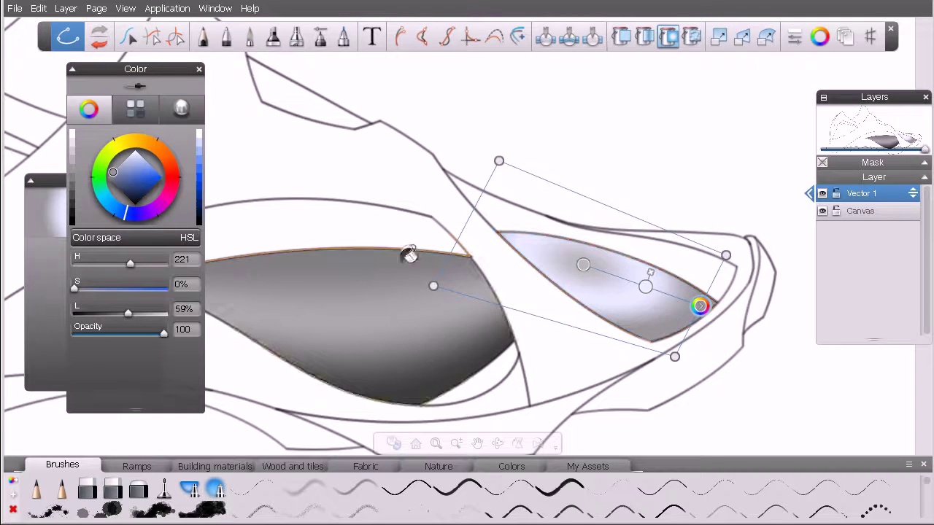
pyautogui.moveTo(146, 183)
pyautogui.mouseDown()
pyautogui.moveTo(128, 200)
pyautogui.moveTo(109, 177)
pyautogui.mouseUp()
pyautogui.click(645, 286)
pyautogui.click(116, 172)
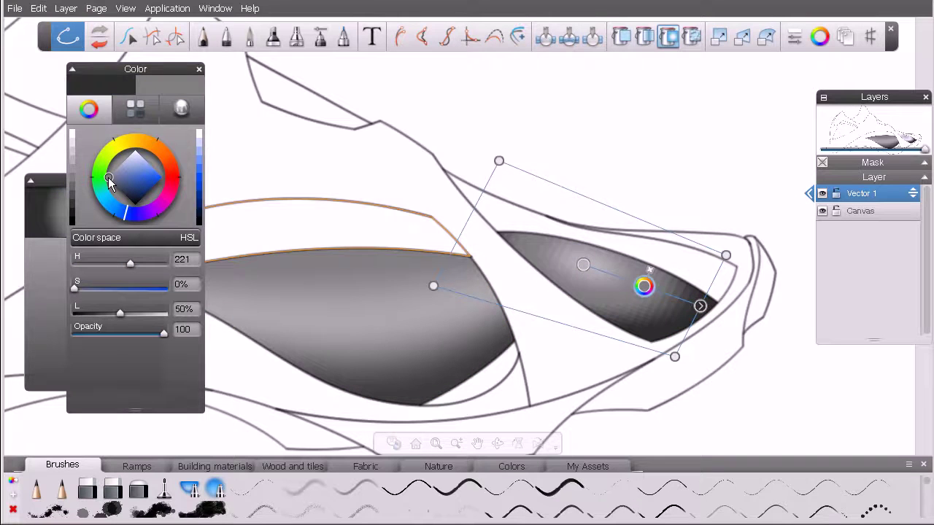
# Reshape the radial gradient frame by adding a point on its front side and moving the two front corners
pyautogui.moveTo(678, 359); pyautogui.dragTo(669, 357)
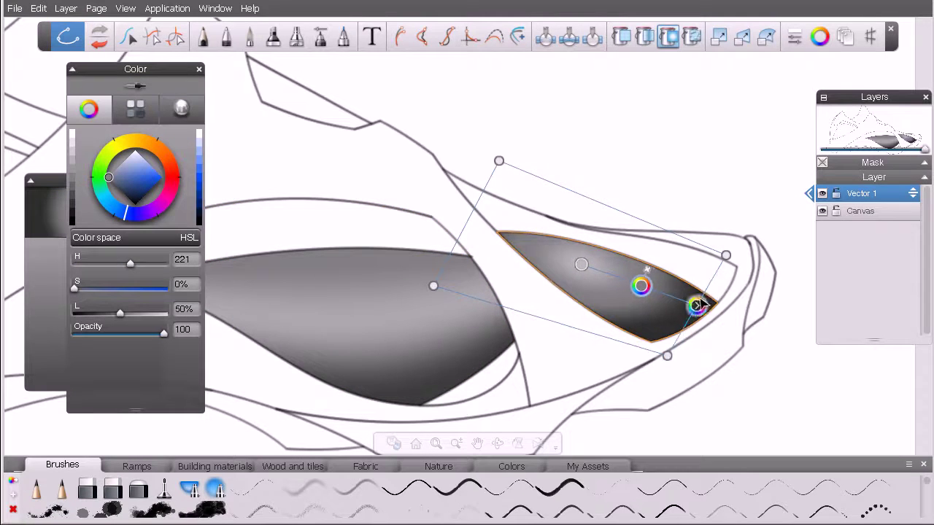
pyautogui.moveTo(704, 291); pyautogui.dragTo(719, 303)
pyautogui.moveTo(649, 290); pyautogui.dragTo(574, 266)
pyautogui.moveTo(664, 361); pyautogui.dragTo(624, 355)
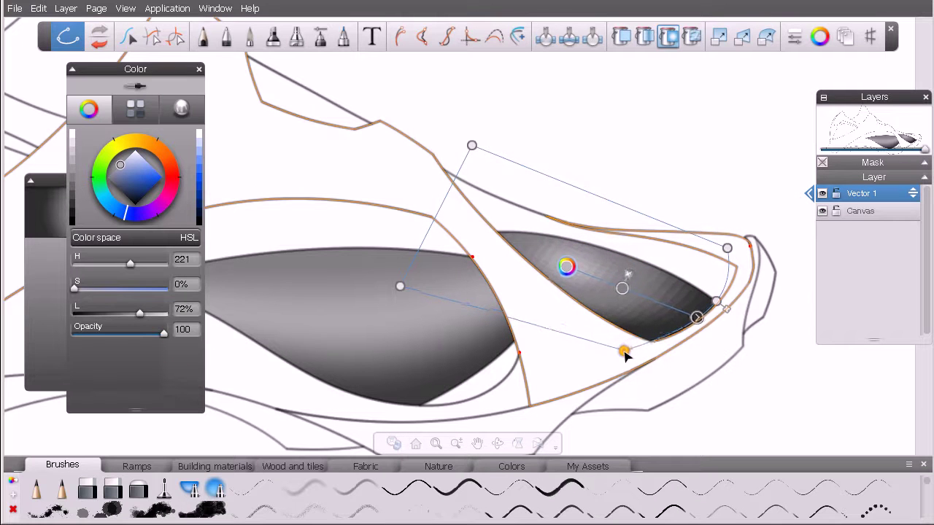
pyautogui.moveTo(729, 251); pyautogui.dragTo(767, 252)
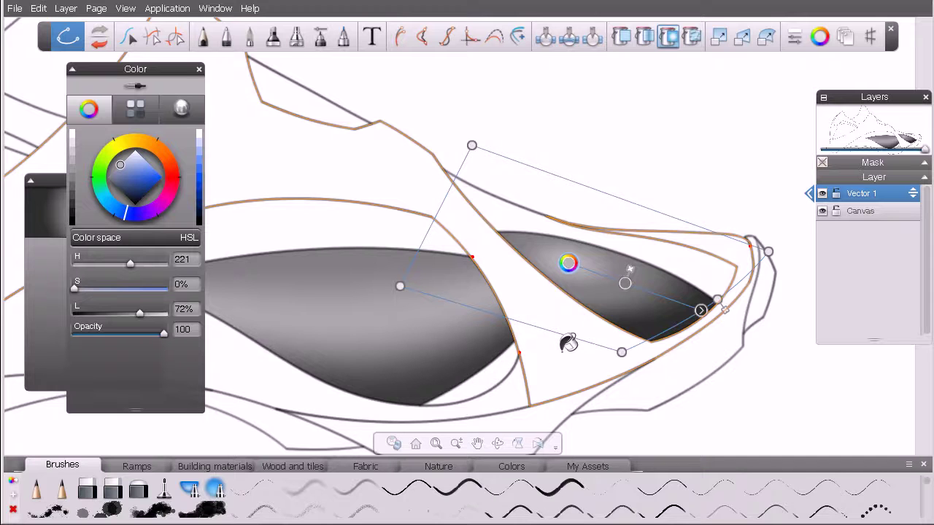
# Undo the radial fill on the toe panel
pyautogui.press('space')
pyautogui.moveTo(557, 236); pyautogui.dragTo(476, 263)
pyautogui.press('space')
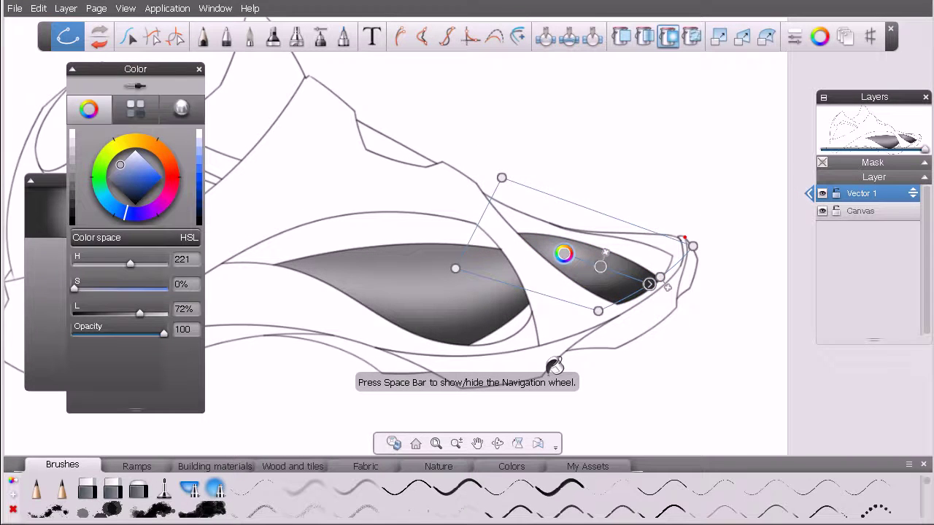
pyautogui.hotkey('ctrl', 'z')
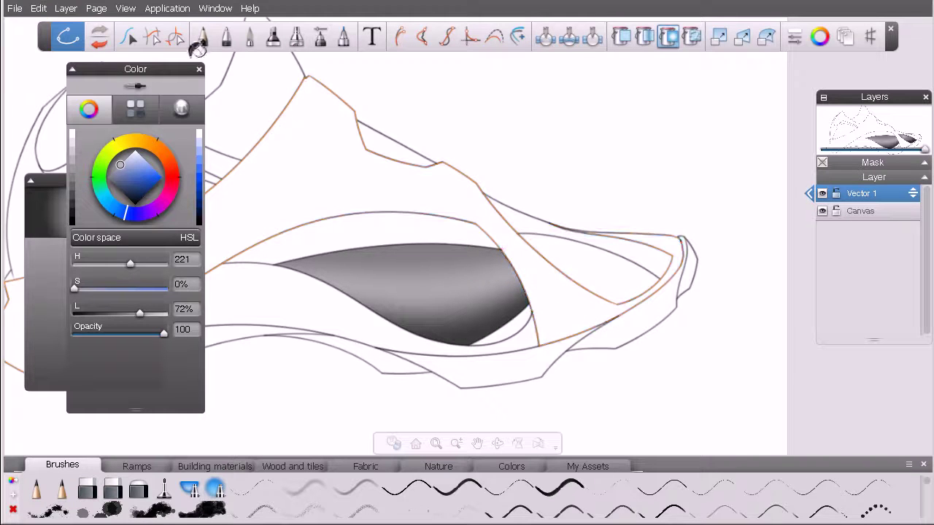
# Pick up the midfoot panel's grey linear gradient and apply it across the toe panel from its upper to its lower edge
pyautogui.click(128, 36)
pyautogui.click(438, 271)
pyautogui.click(440, 290)
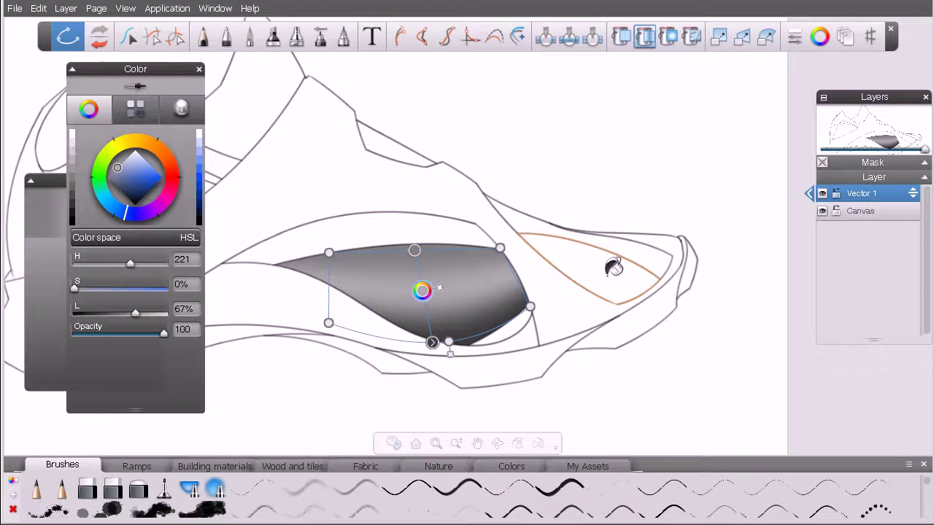
pyautogui.click(584, 243)
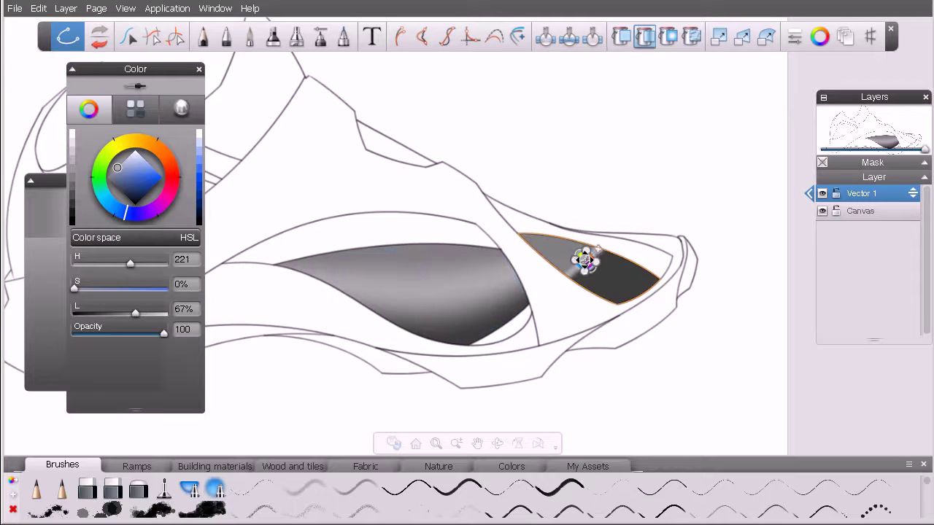
pyautogui.moveTo(591, 267); pyautogui.dragTo(605, 310)
pyautogui.moveTo(581, 255); pyautogui.dragTo(576, 247)
pyautogui.moveTo(613, 324); pyautogui.dragTo(605, 314)
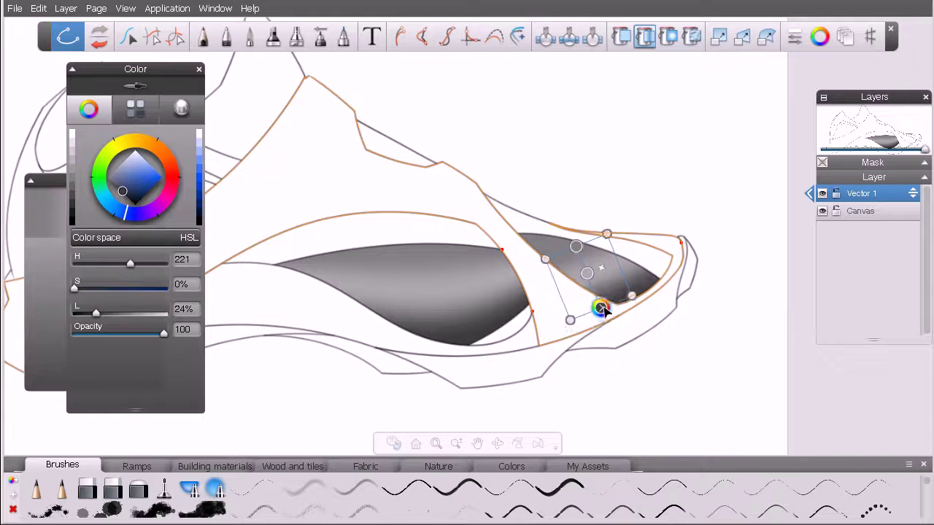
# Fit the toe panel's gradient frame by moving its corners and bending its upper and lower sides with added points
pyautogui.moveTo(573, 321); pyautogui.dragTo(587, 318)
pyautogui.click(576, 247)
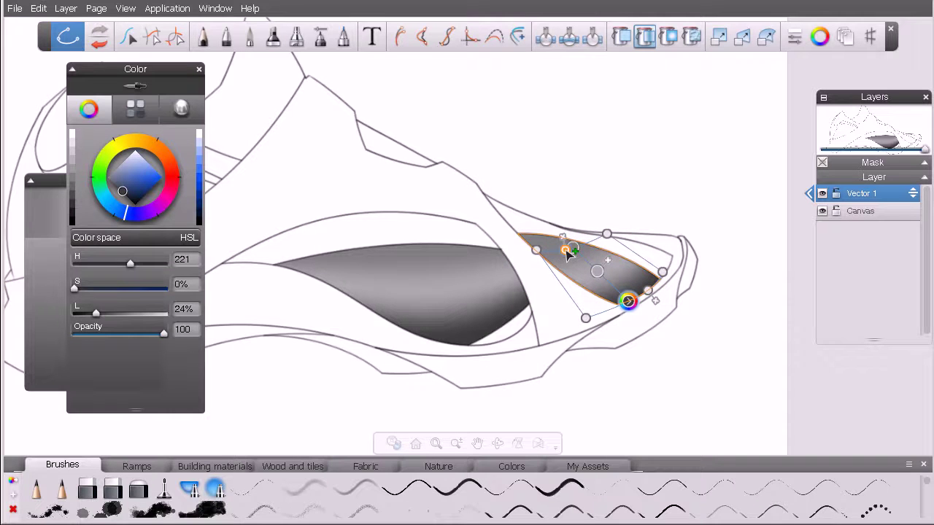
pyautogui.moveTo(535, 250); pyautogui.dragTo(611, 231)
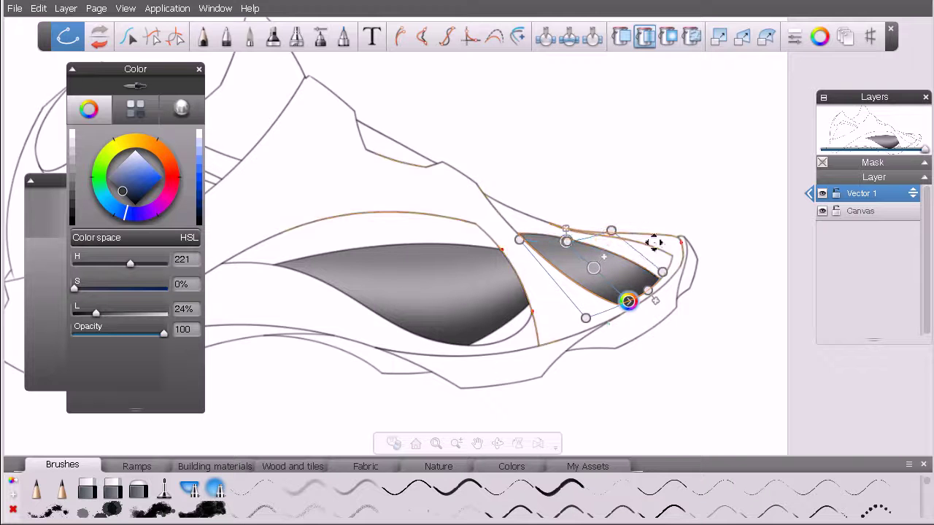
pyautogui.moveTo(586, 319); pyautogui.dragTo(583, 314)
pyautogui.click(486, 269)
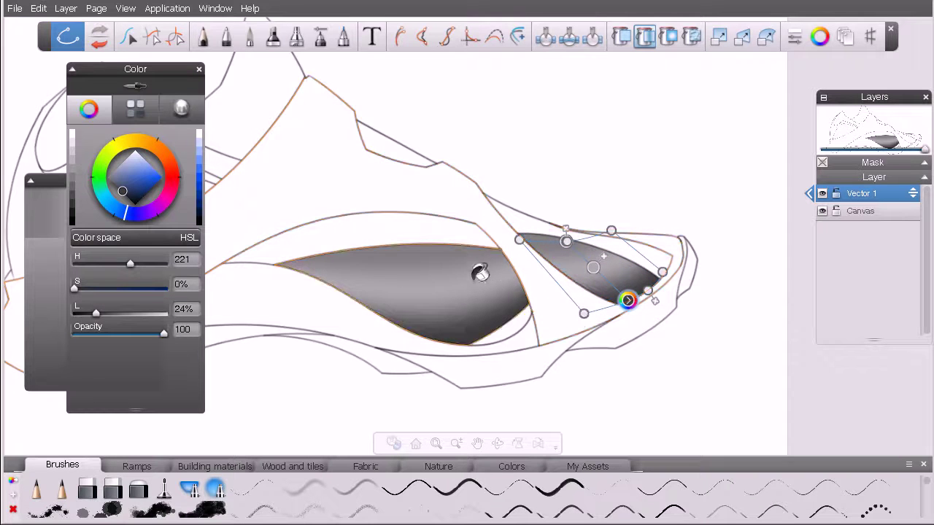
# Fill the heel side panel with the same grey linear gradient, running from its upper edge down to its lower edge
pyautogui.press('space')
pyautogui.moveTo(463, 307); pyautogui.dragTo(686, 343)
pyautogui.moveTo(359, 210)
pyautogui.mouseDown()
pyautogui.moveTo(319, 289)
pyautogui.moveTo(321, 312)
pyautogui.mouseUp()
pyautogui.click(358, 207)
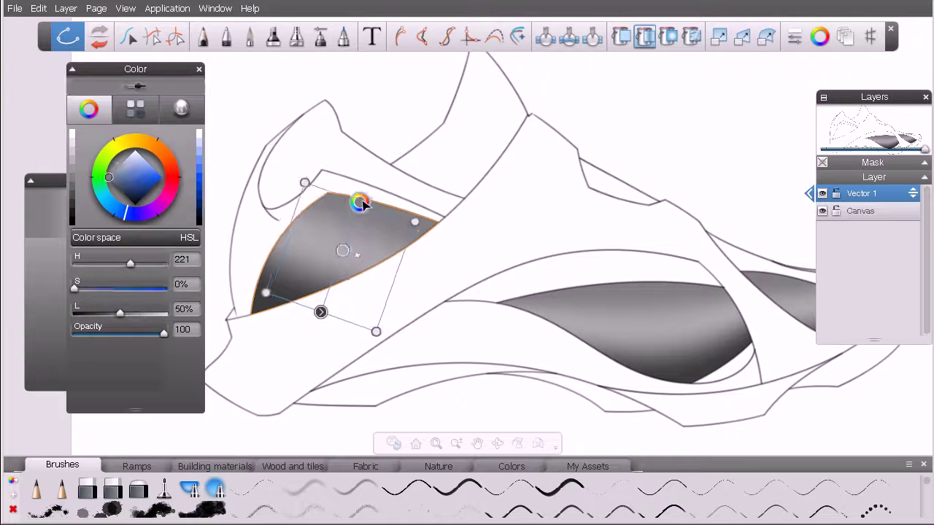
# Bend the lower and upper sides of the heel panel's gradient frame with added points and adjust its two upper corners
pyautogui.moveTo(418, 226); pyautogui.dragTo(423, 221)
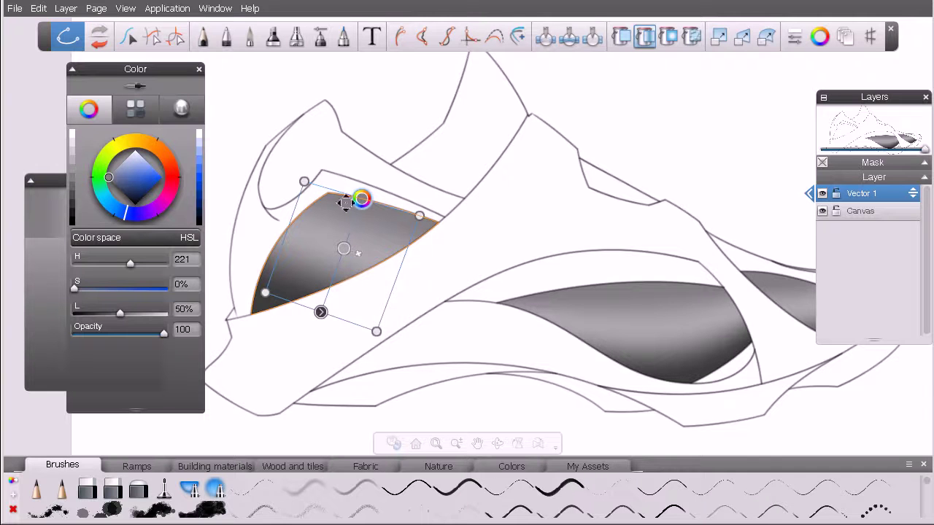
pyautogui.moveTo(312, 313); pyautogui.dragTo(315, 324)
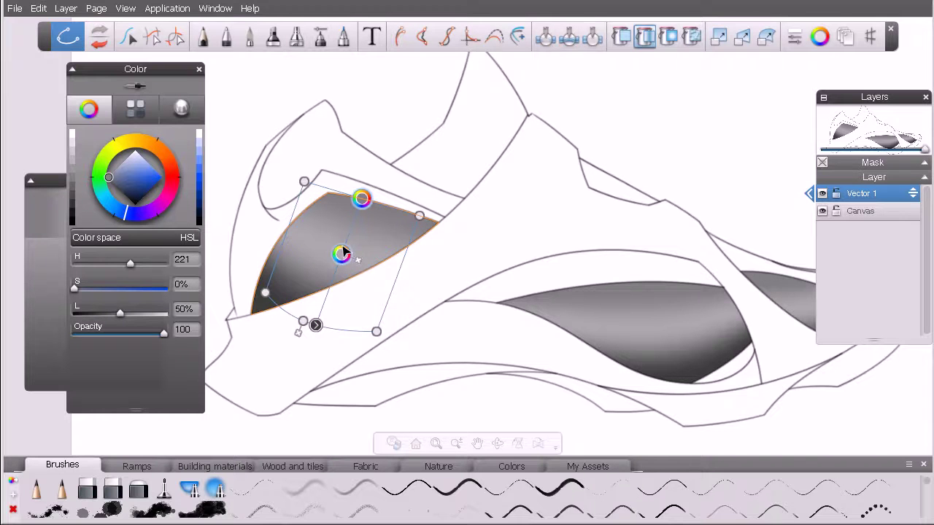
pyautogui.moveTo(345, 196); pyautogui.dragTo(345, 204)
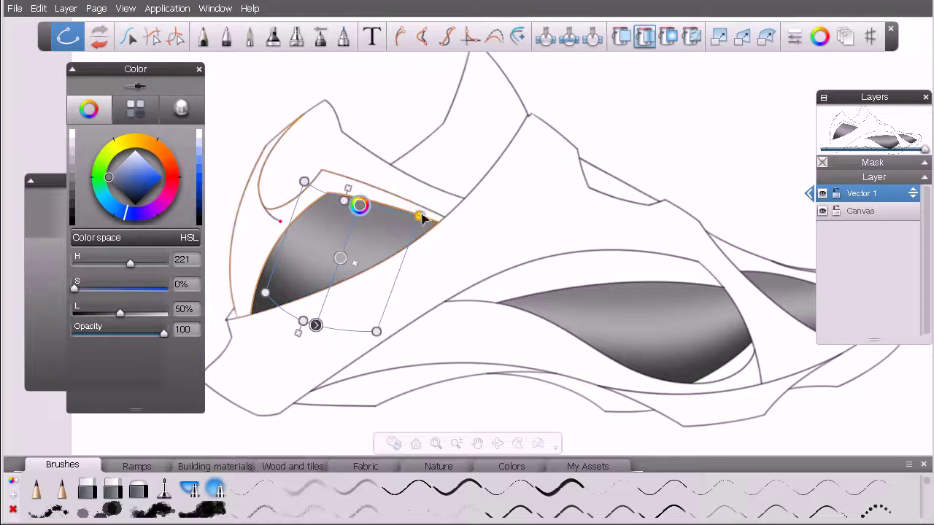
pyautogui.moveTo(425, 220); pyautogui.dragTo(432, 216)
pyautogui.moveTo(308, 180); pyautogui.dragTo(310, 177)
# Fill the collar panel above the heel panel with the grey linear gradient and bend its frame's upper and lower sides
pyautogui.press('space')
pyautogui.moveTo(528, 217); pyautogui.dragTo(574, 277)
pyautogui.press('space')
pyautogui.moveTo(378, 185)
pyautogui.mouseDown()
pyautogui.moveTo(330, 273)
pyautogui.moveTo(386, 173)
pyautogui.moveTo(393, 187)
pyautogui.mouseUp()
pyautogui.moveTo(330, 273)
pyautogui.mouseDown()
pyautogui.moveTo(317, 267)
pyautogui.moveTo(313, 277)
pyautogui.moveTo(324, 282)
pyautogui.mouseUp()
# Stretch the four corners of the collar panel's gradient frame outward to follow the panel's curved shape
pyautogui.moveTo(435, 201); pyautogui.dragTo(455, 212)
pyautogui.moveTo(380, 299); pyautogui.dragTo(445, 304)
pyautogui.moveTo(468, 230); pyautogui.dragTo(477, 233)
pyautogui.moveTo(336, 151); pyautogui.dragTo(350, 141)
pyautogui.moveTo(282, 248); pyautogui.dragTo(284, 234)
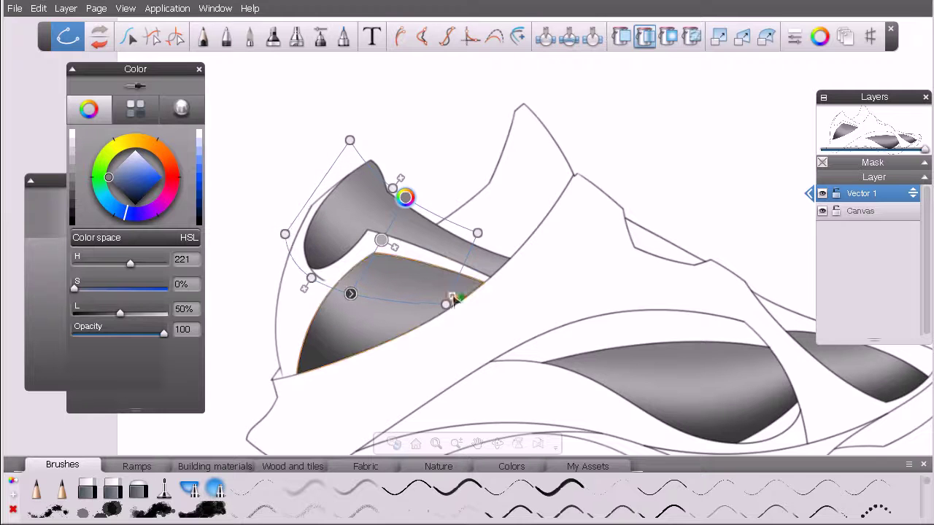
pyautogui.click(391, 183)
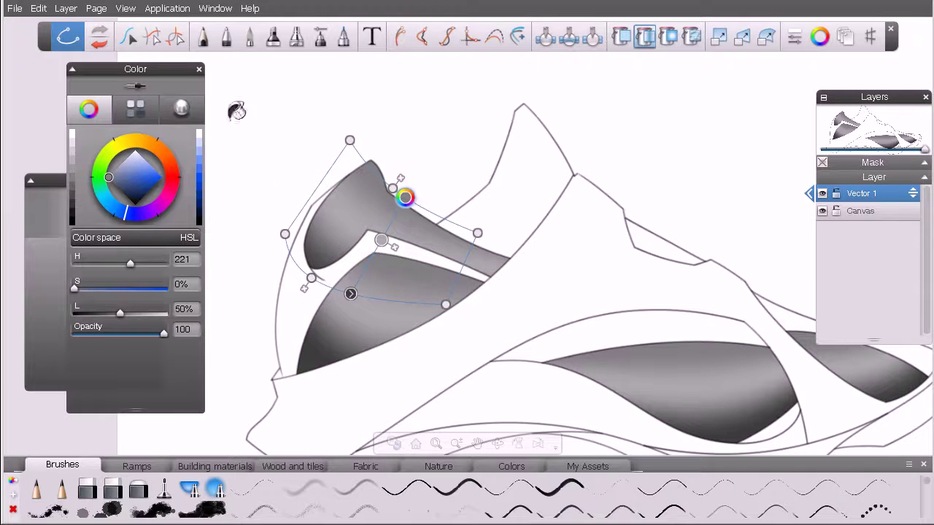
# Leave the fill editing and examine the whole shoe drawing with its gradient-filled panels
pyautogui.press('space')
pyautogui.moveTo(625, 251); pyautogui.dragTo(583, 262)
pyautogui.press('space')
pyautogui.press('Escape')
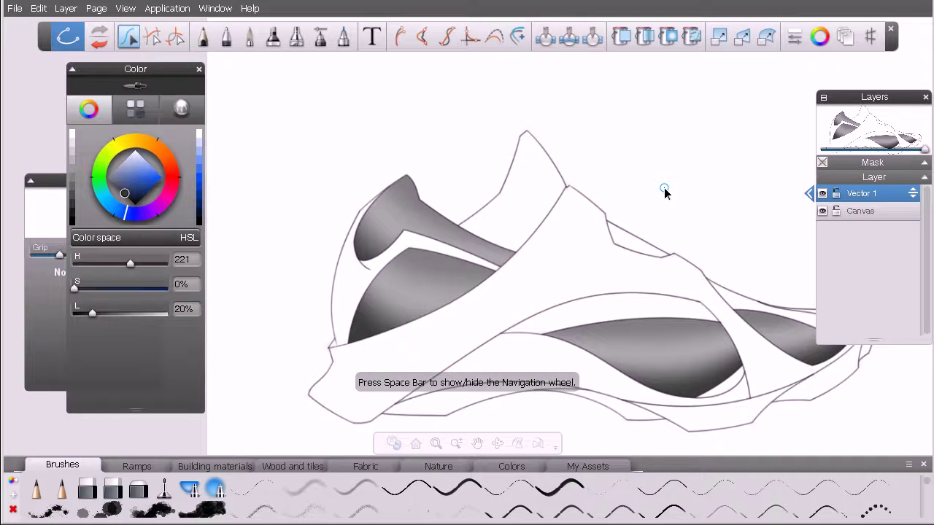
pyautogui.press('space')
pyautogui.moveTo(641, 273); pyautogui.dragTo(581, 273)
pyautogui.moveTo(618, 302); pyautogui.dragTo(547, 277)
pyautogui.press('space')
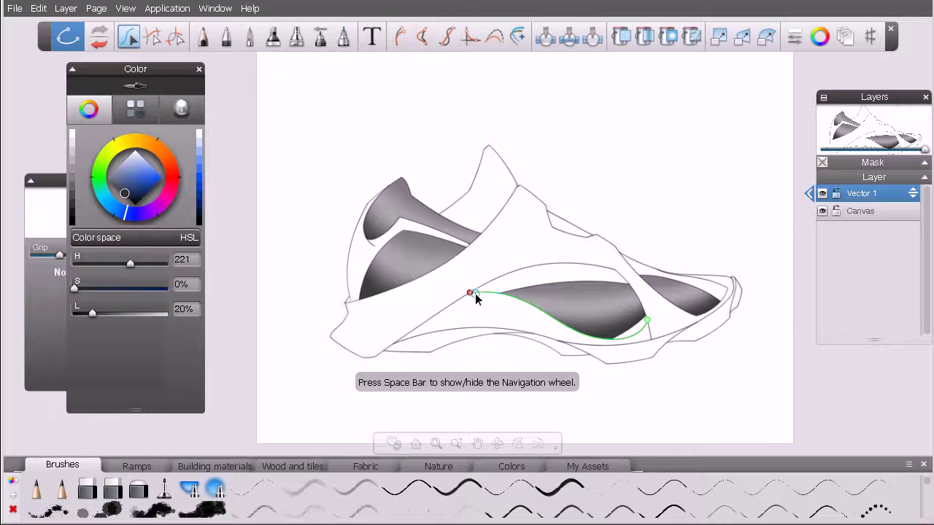